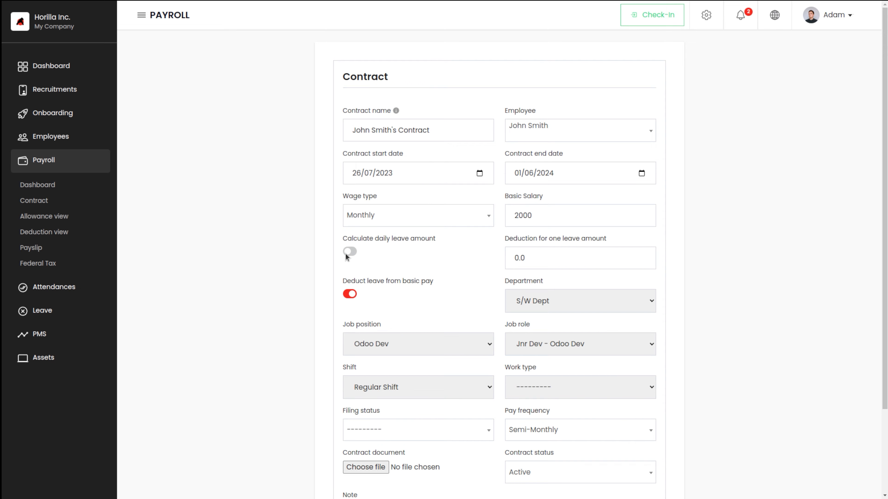
Turn on Calculate daily leave amount in the open contract and check the available shift and job role options.
left_click(346, 252)
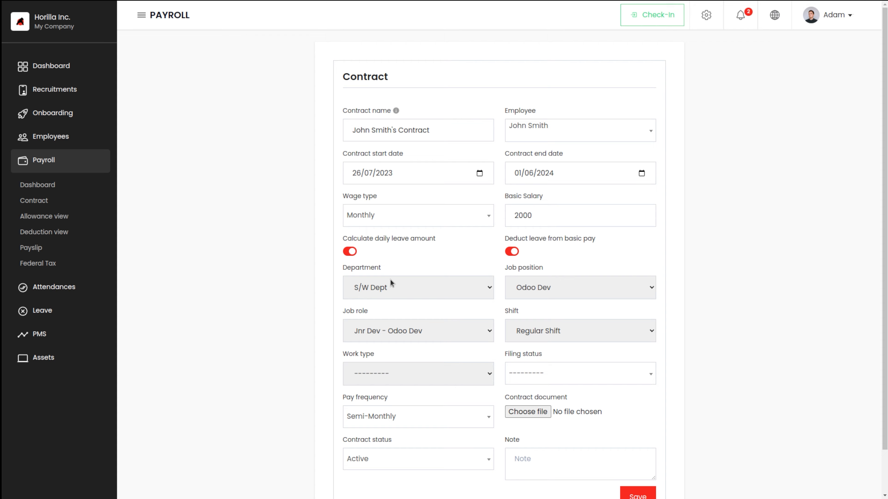
left_click(615, 336)
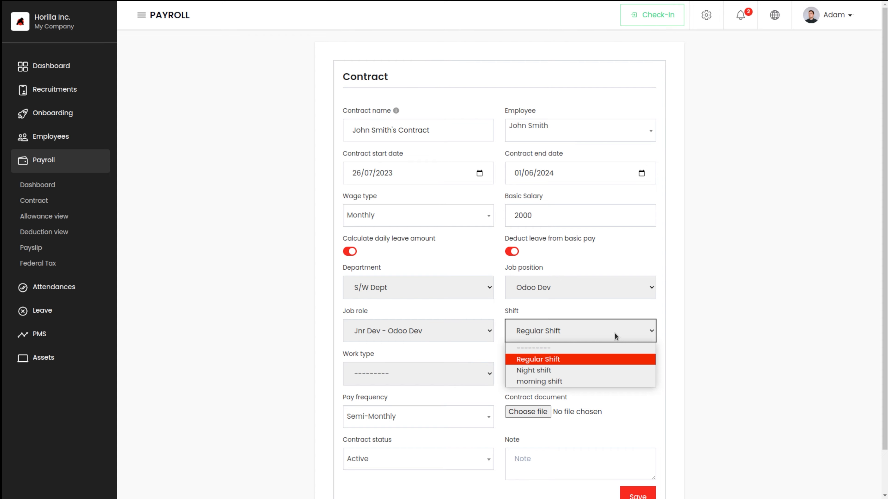
left_click(423, 332)
left_click(426, 333)
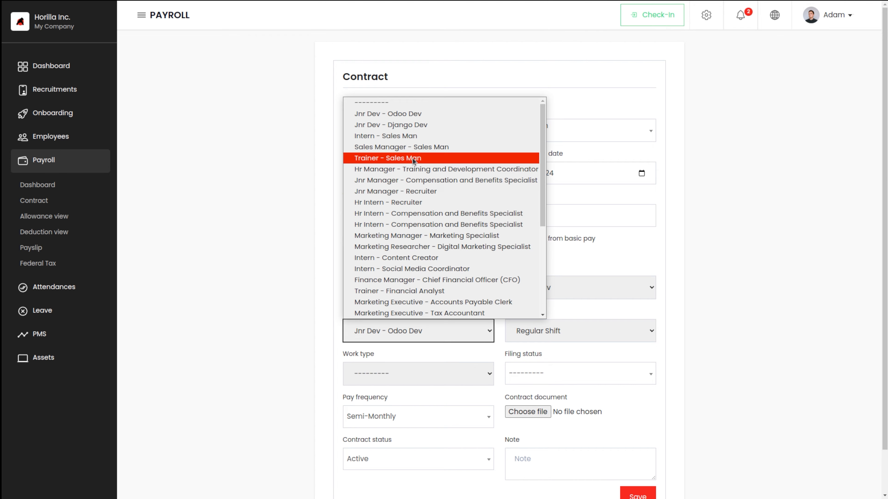
left_click(783, 251)
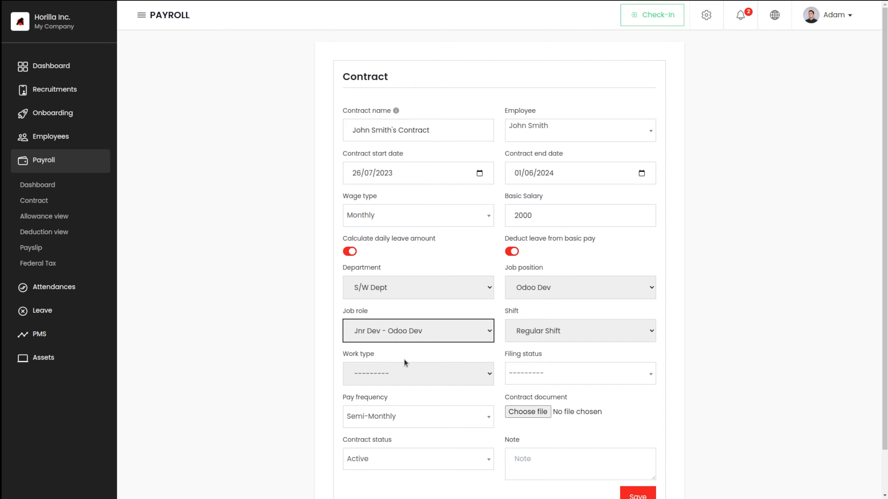
Examine the available work type and filing status options in the contract form.
scroll(412, 367, "down", 2)
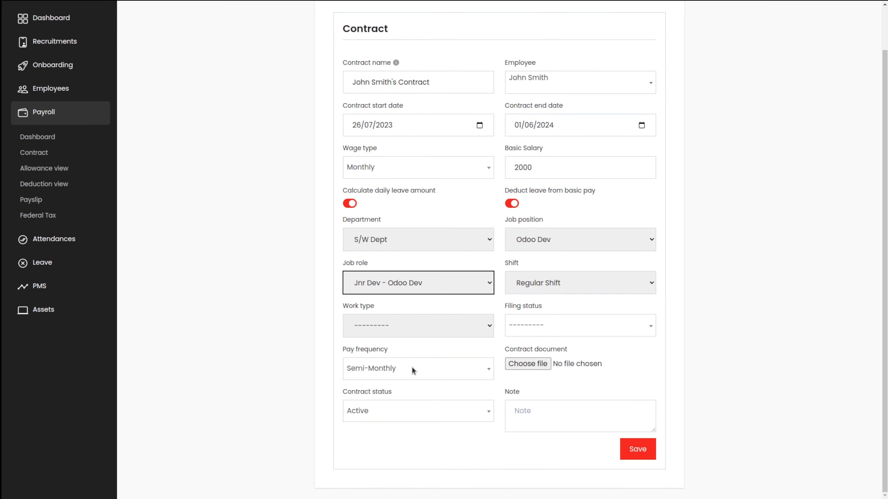
left_click(421, 321)
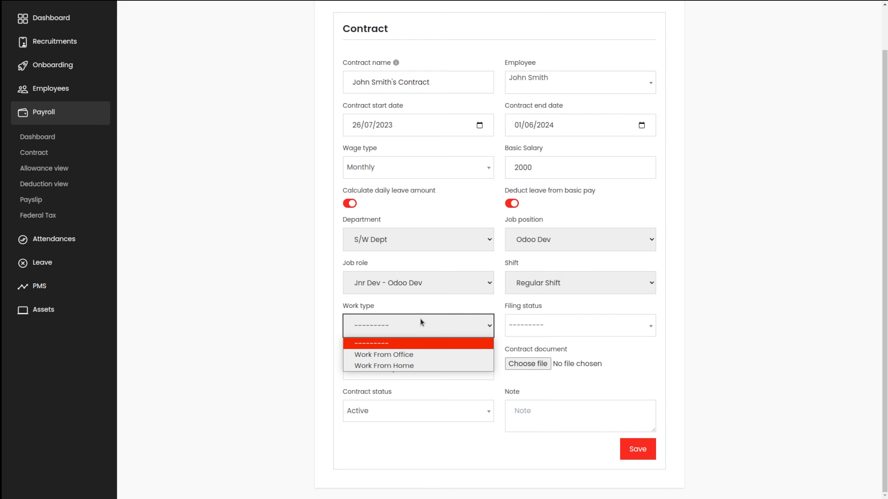
left_click(570, 333)
left_click(571, 332)
left_click(571, 333)
left_click(571, 334)
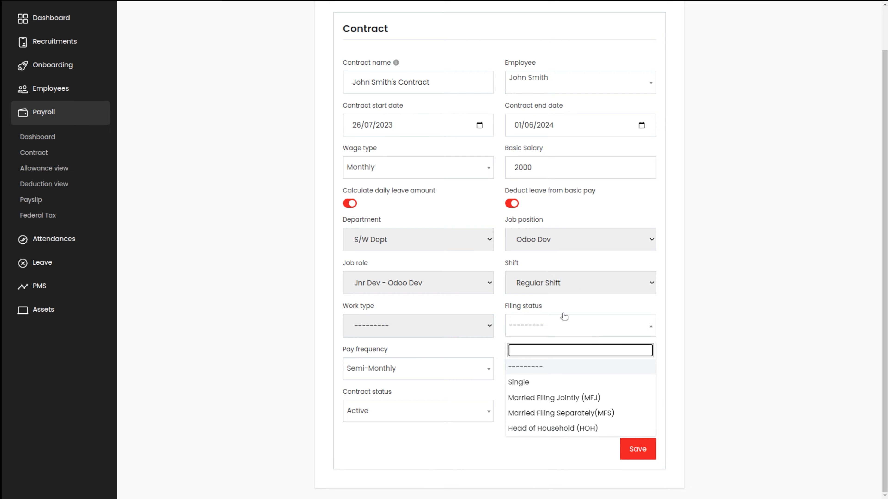
left_click(562, 323)
left_click(562, 323)
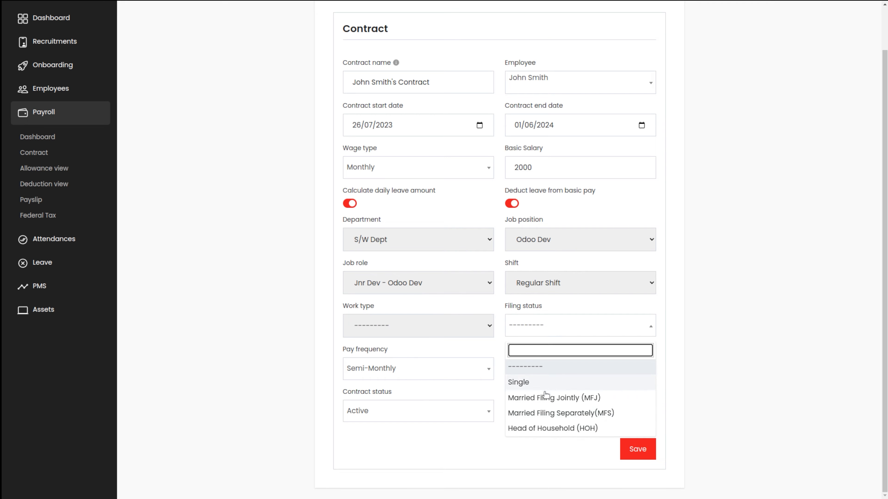
left_click(730, 348)
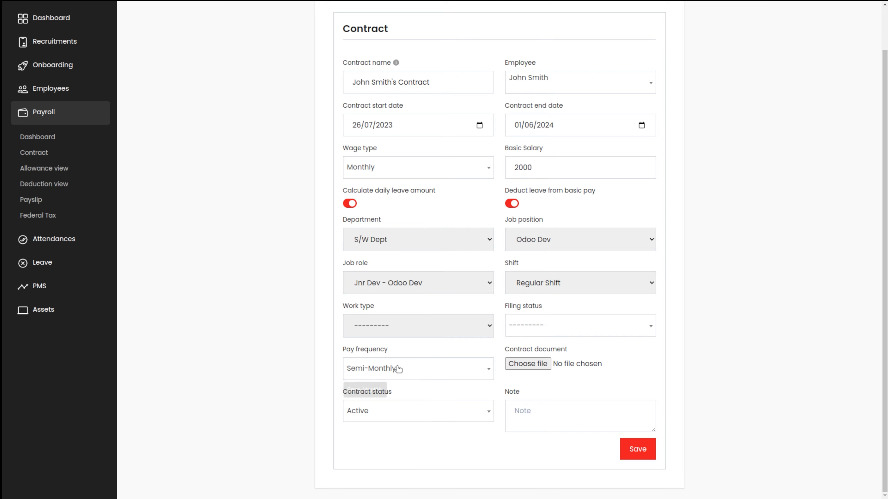
Check the pay frequency and contract status options, and save the contract.
left_click(450, 371)
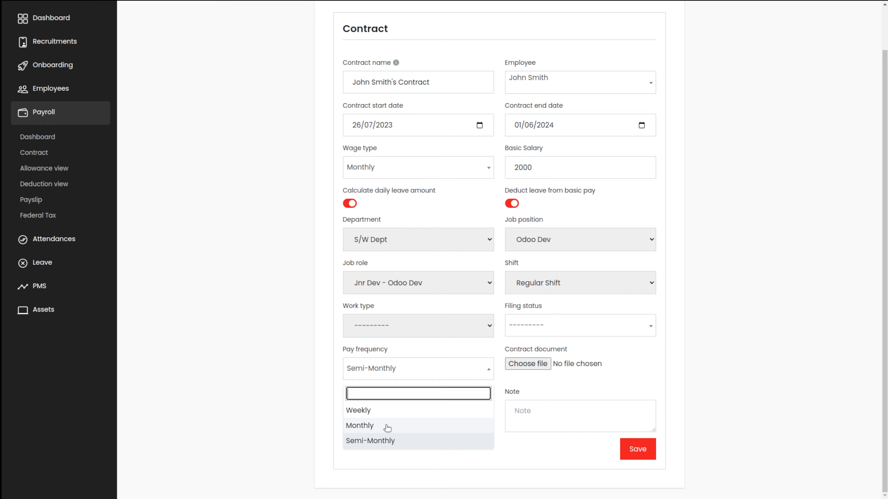
left_click(316, 385)
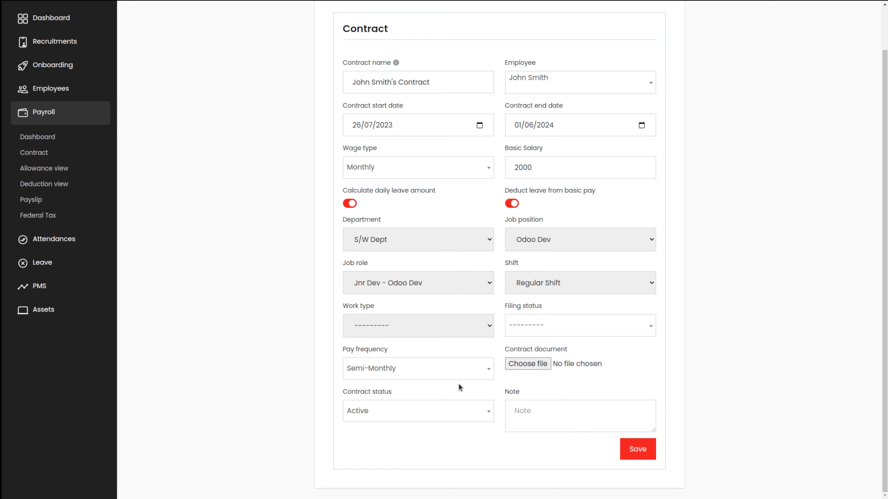
left_click(406, 419)
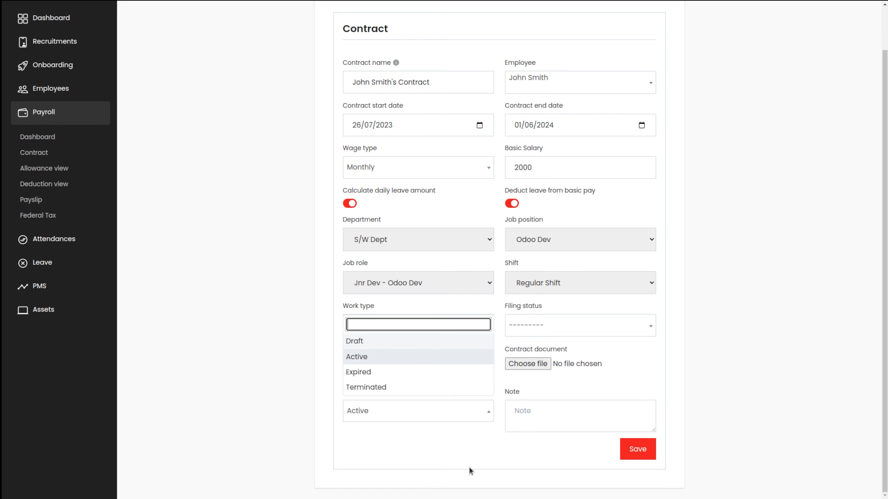
left_click(436, 471)
scroll(436, 312, "up", 2)
scroll(436, 312, "down", 2)
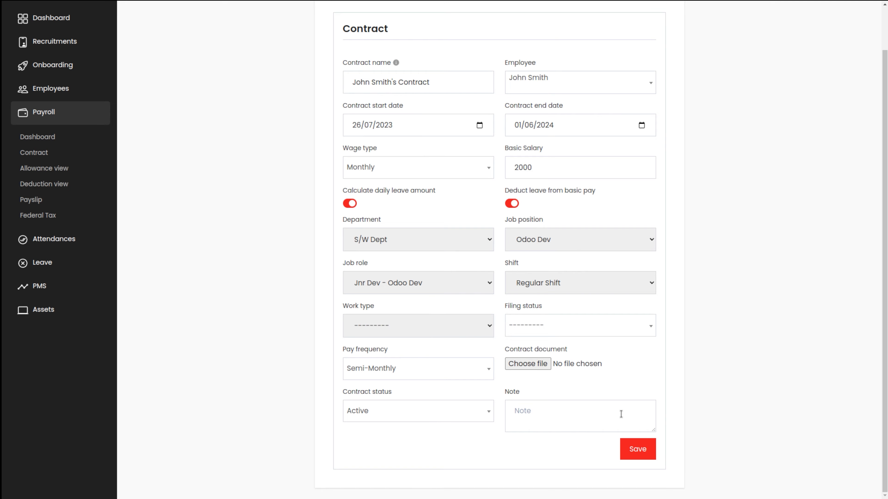
left_click(635, 455)
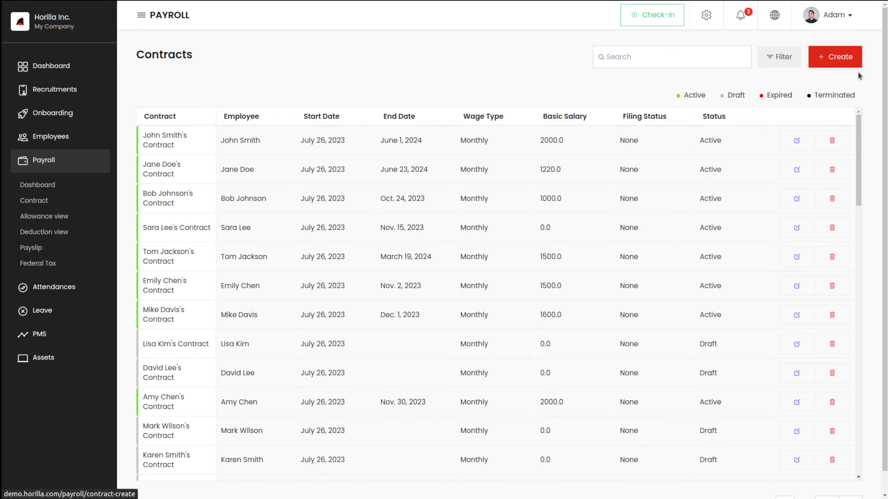
Start a new contract and select the React Dev trainer in the S/W Dept as its employee.
left_click(836, 59)
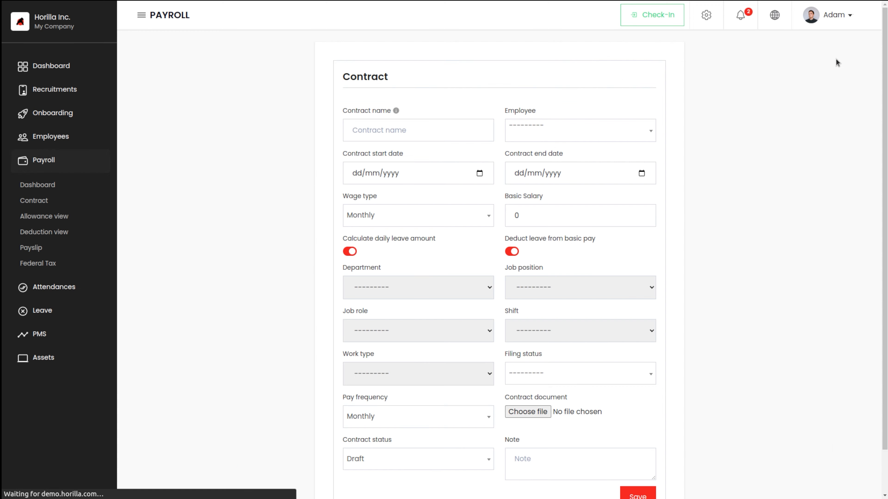
scroll(423, 289, "down", 2)
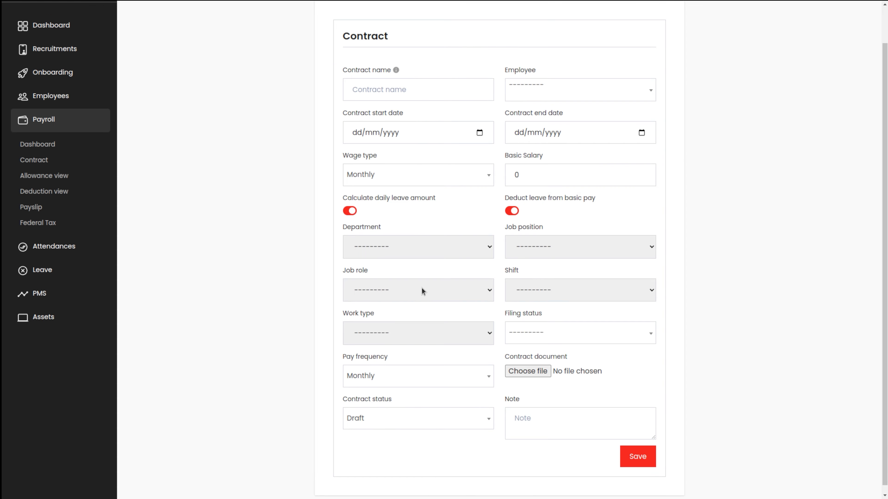
scroll(423, 289, "up", 2)
left_click(387, 134)
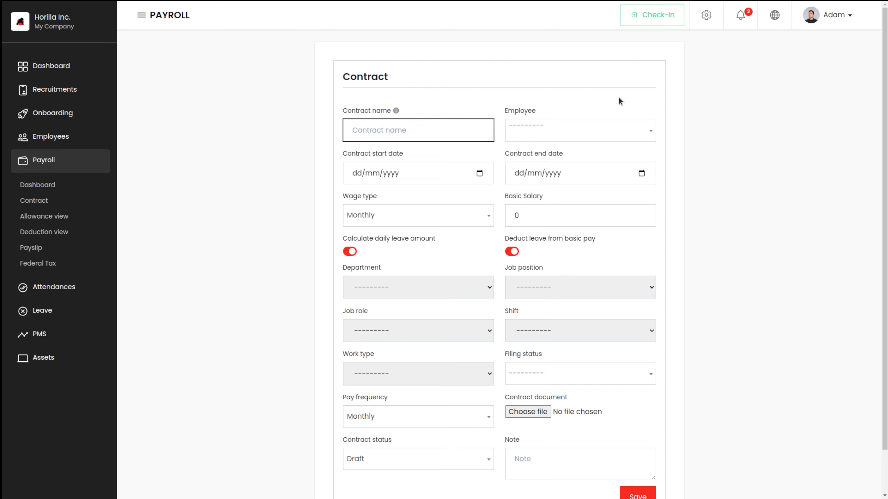
left_click(591, 133)
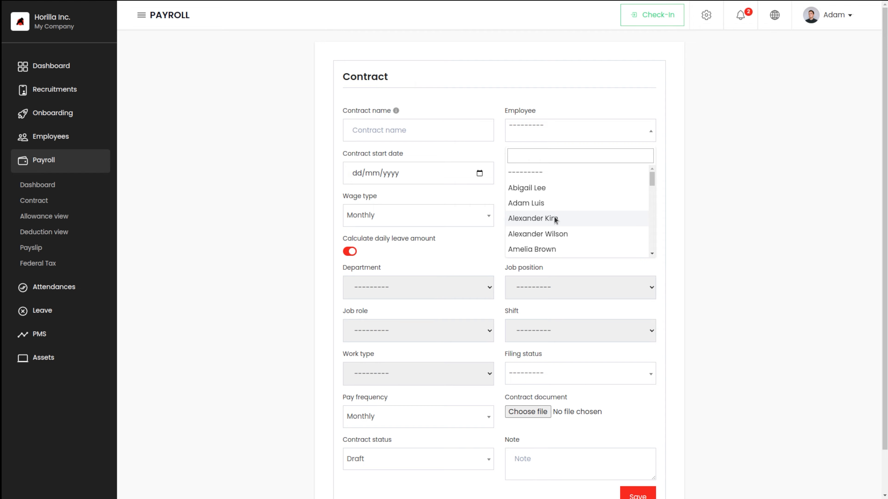
scroll(542, 219, "down", 3)
scroll(541, 218, "down", 3)
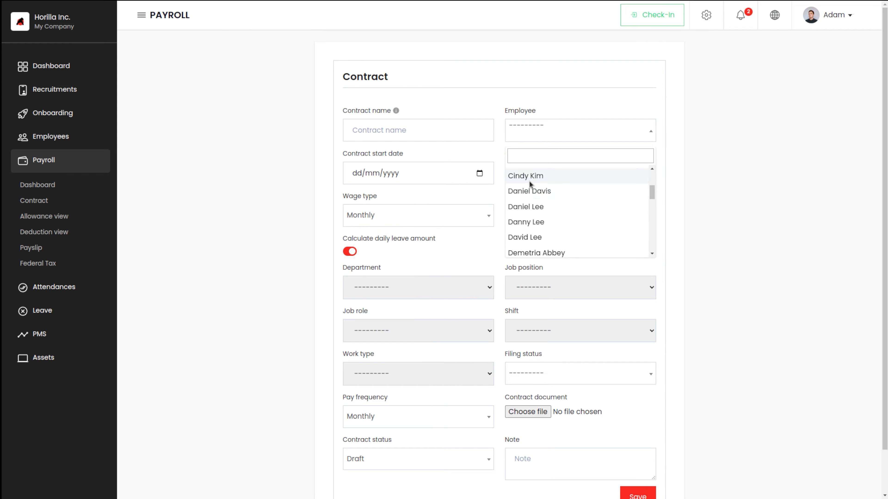
left_click(530, 195)
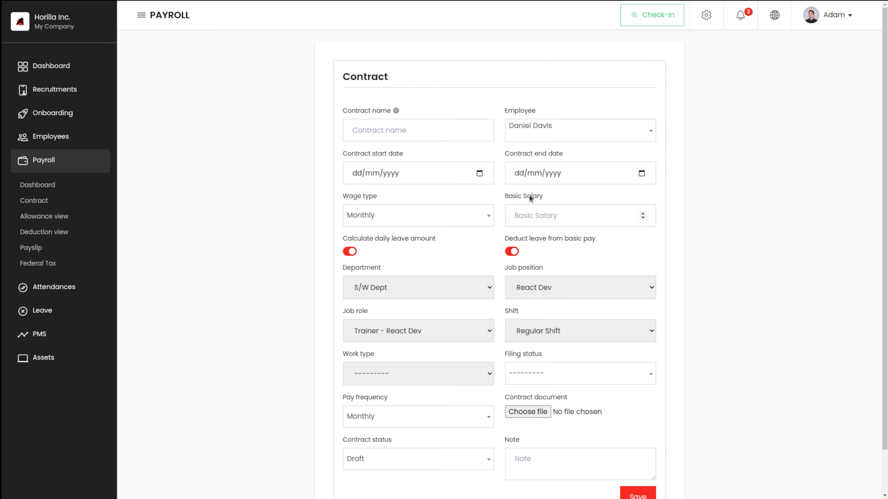
Name the contract "Contract for" followed by the employee's surname.
left_click(391, 130)
type("Conyract")
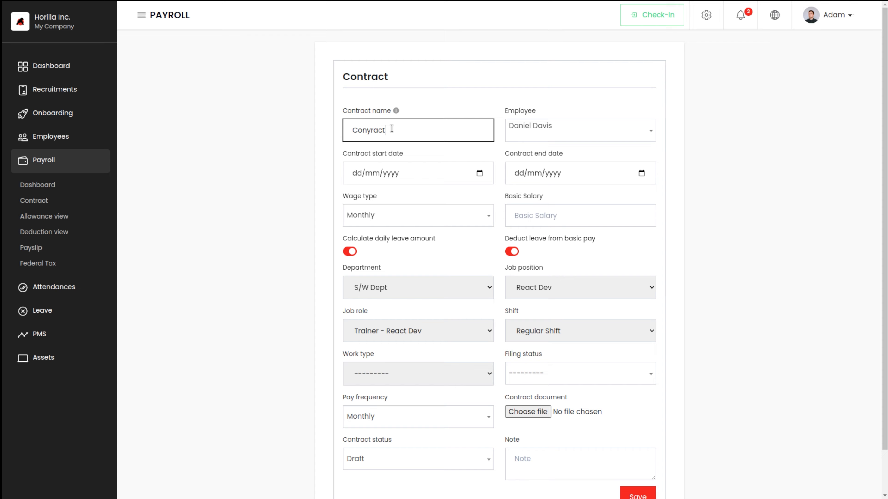
key("BackSpace")
key("BackSpace")
key("BackSpace")
key("BackSpace")
key("BackSpace")
type("tract fr")
key("BackSpace")
type("or Davis")
Set the contract start date to 20/09/2023 and the contract end date to 20/07/2026.
left_click(479, 173)
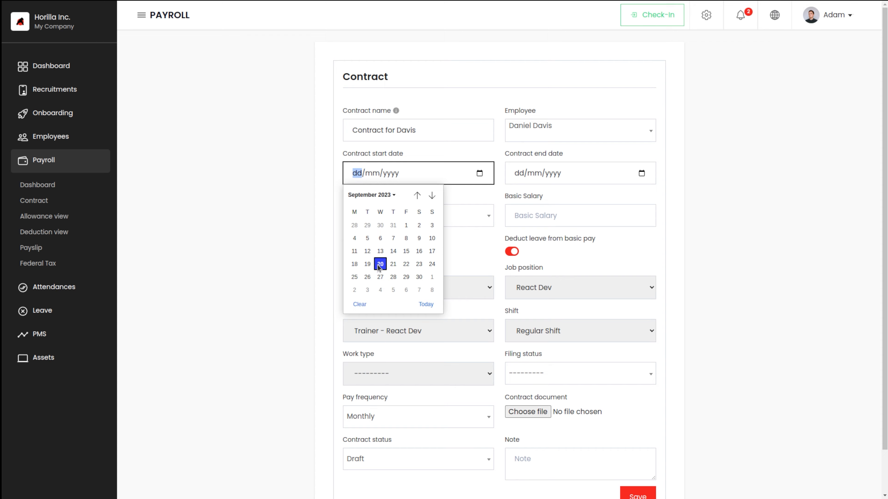
left_click(423, 305)
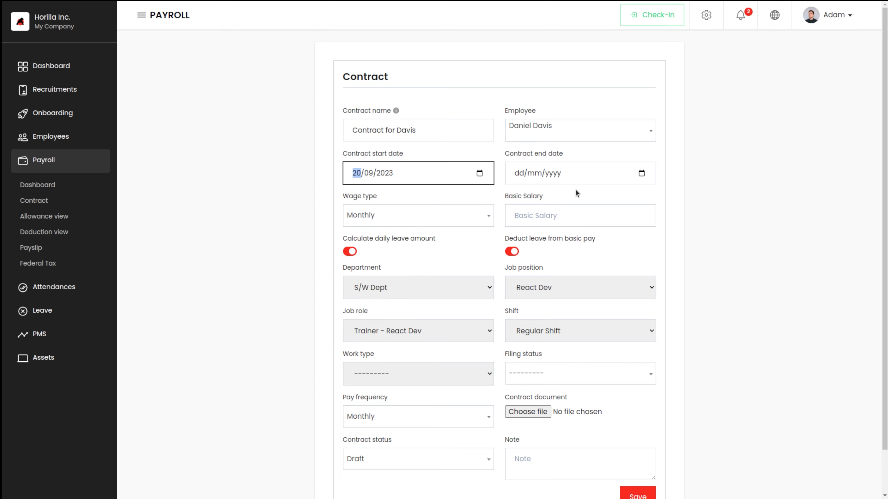
left_click(643, 172)
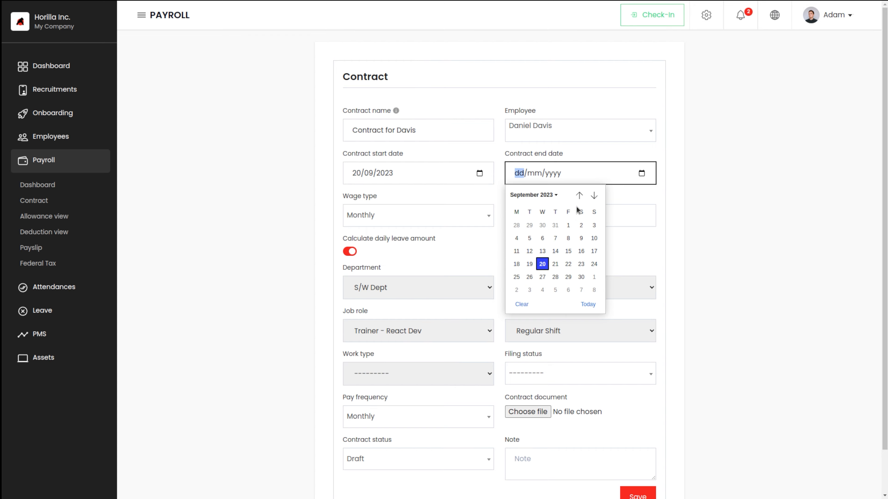
left_click(551, 196)
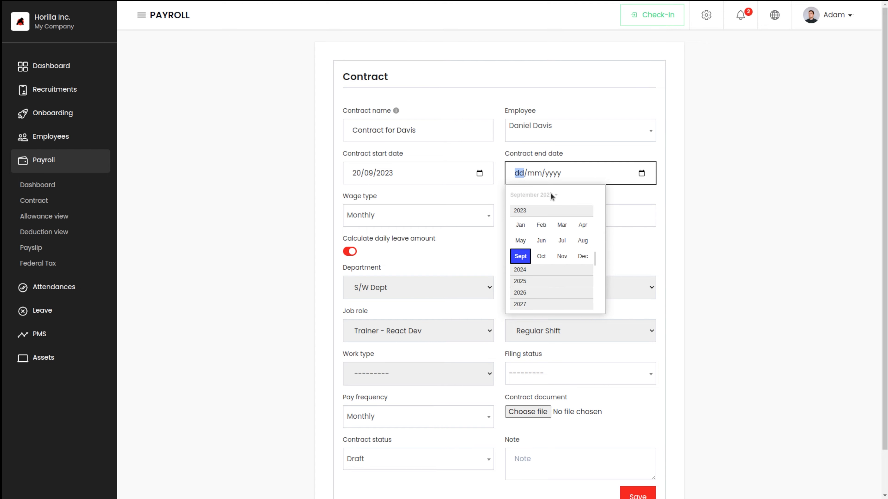
left_click(524, 296)
left_click(641, 192)
left_click(642, 173)
left_click(533, 195)
left_click(534, 297)
left_click(565, 241)
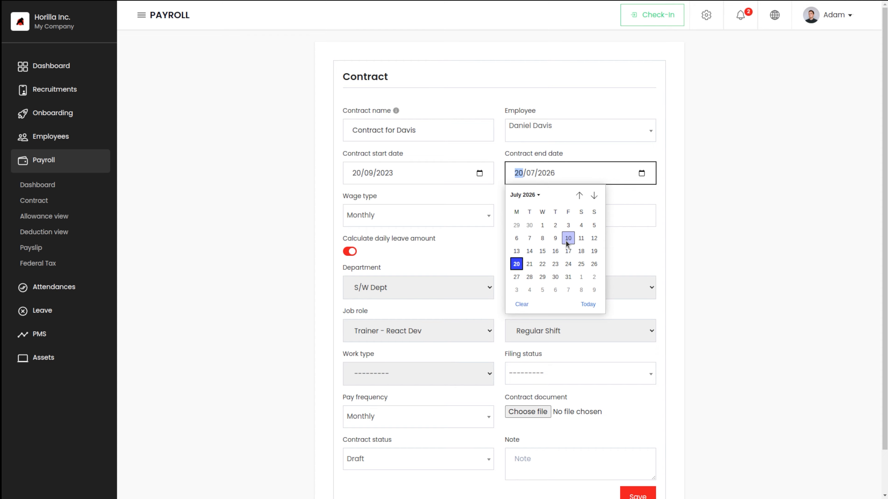
left_click(648, 199)
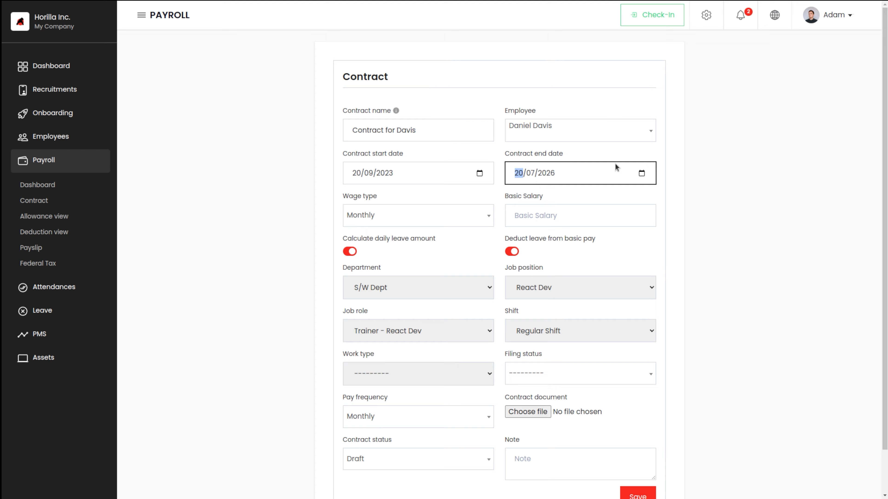
Set the wage type to Daily and the basic salary to 5000.
left_click(431, 220)
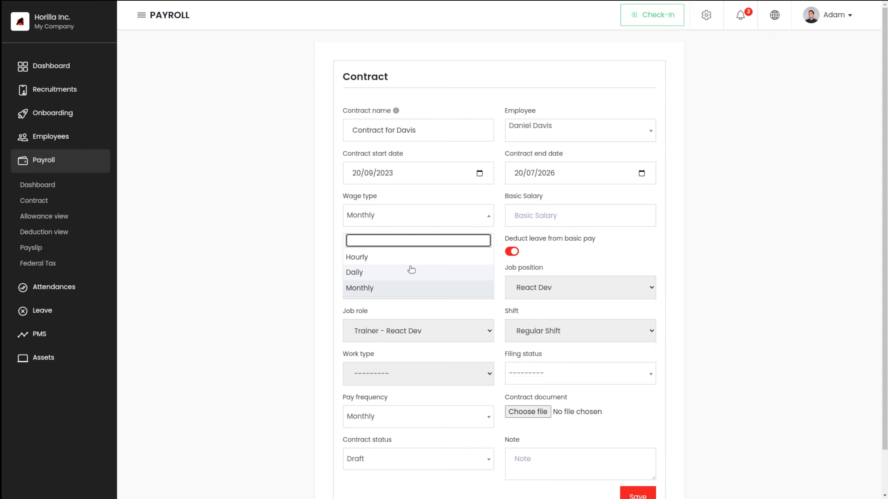
left_click(359, 277)
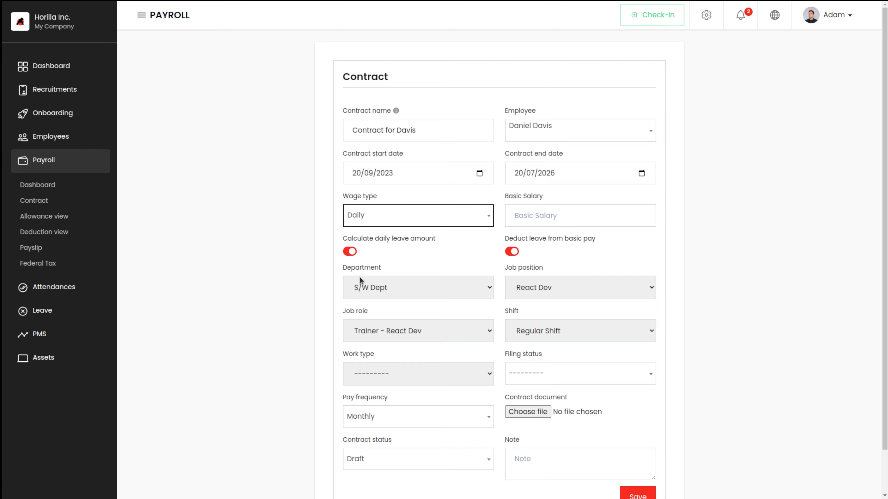
left_click(573, 227)
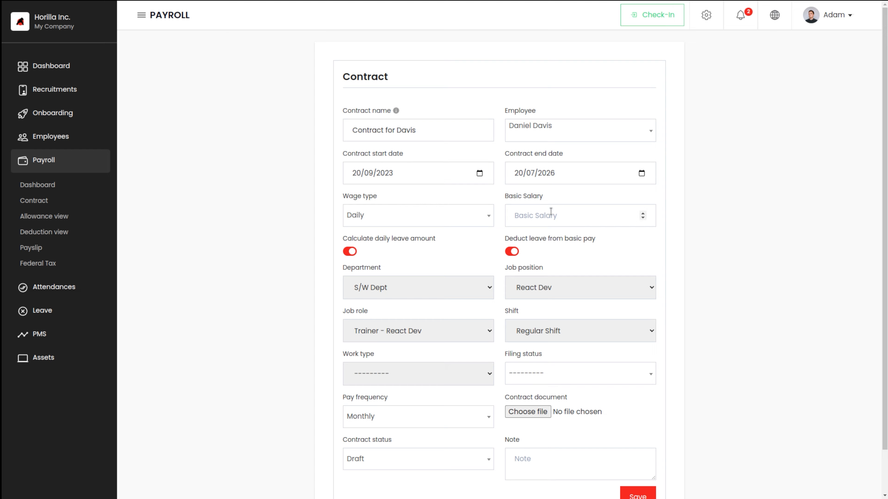
left_click(558, 215)
left_click(561, 258)
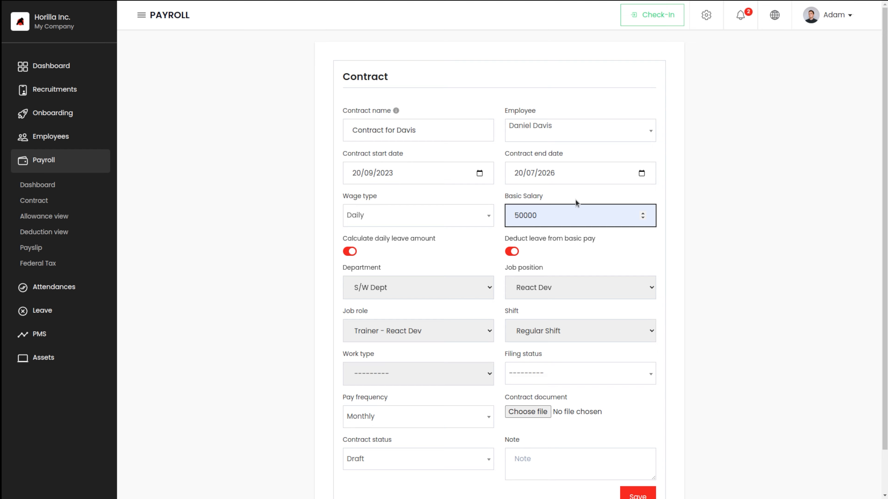
key("BackSpace")
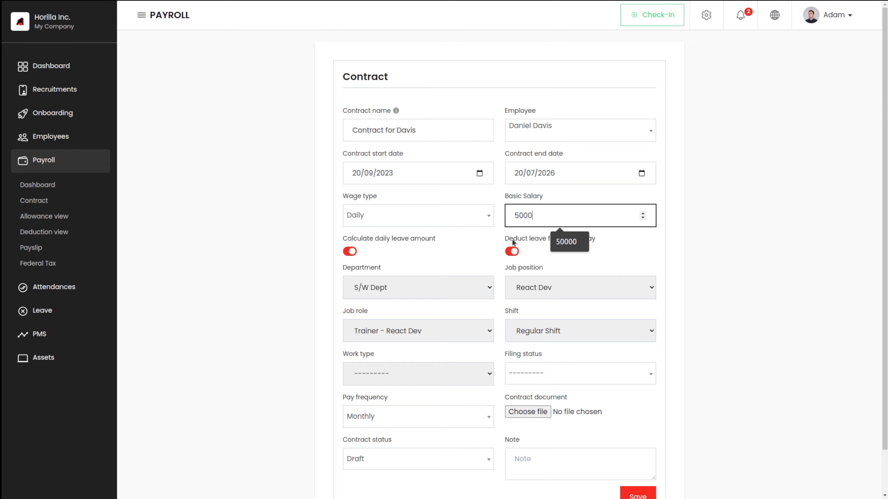
left_click(474, 246)
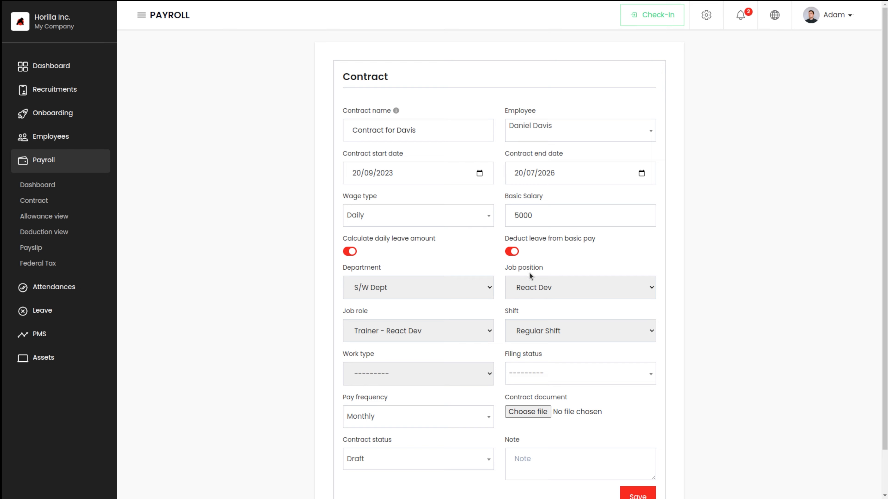
Turn off Deduct leave from basic pay and switch Calculate daily leave amount back on.
left_click(509, 251)
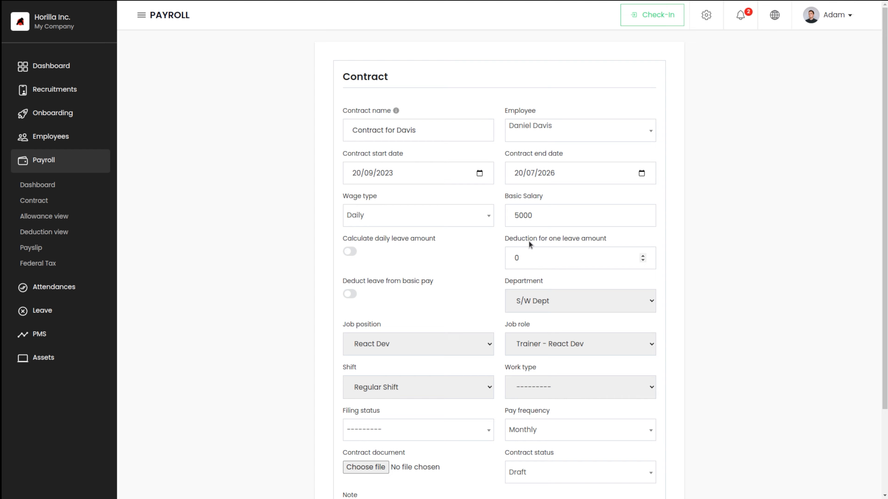
left_click(349, 252)
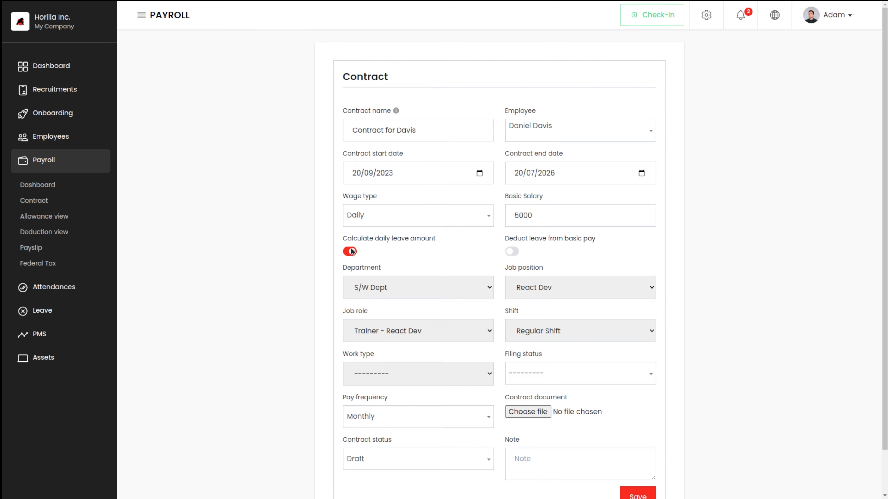
Turn Calculate daily leave amount off to try the Deduction for one leave amount field, and turn it back on.
left_click(350, 252)
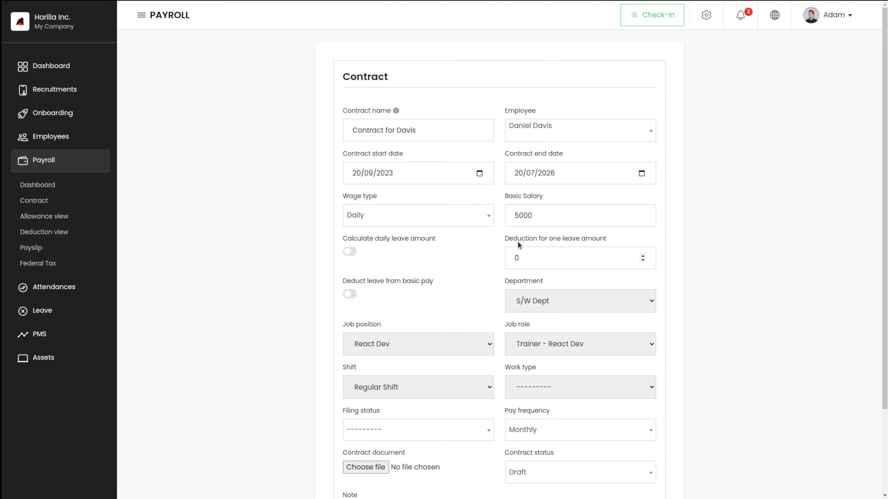
left_click(607, 255)
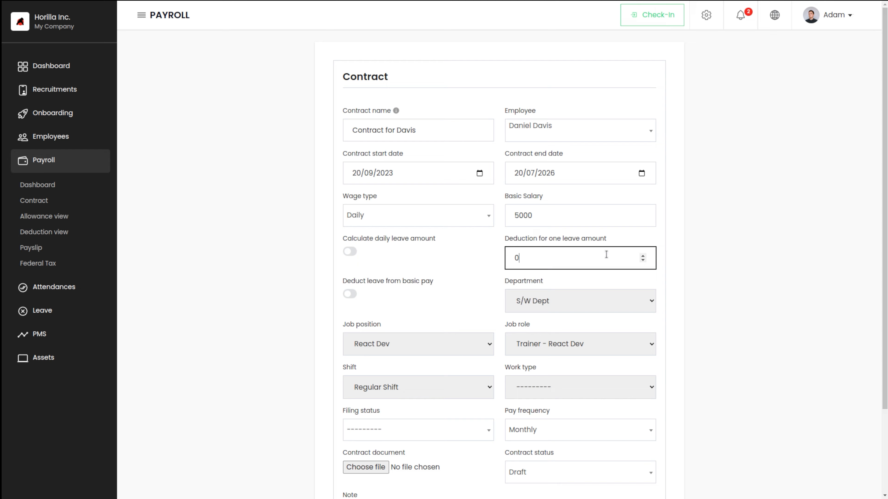
left_click(643, 260)
left_click(643, 257)
left_click(349, 251)
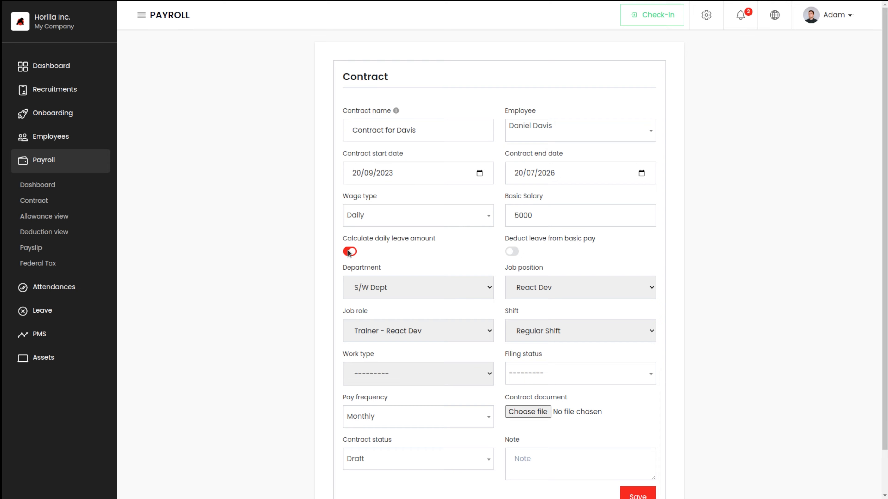
left_click(350, 252)
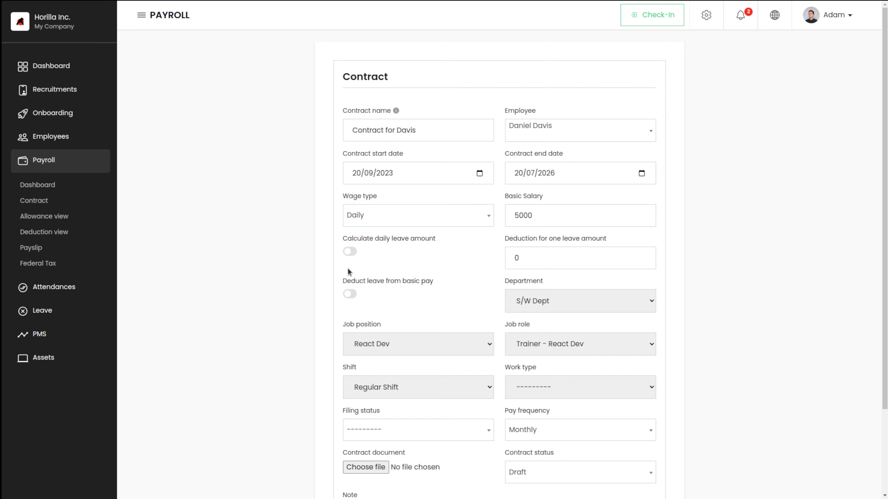
left_click(352, 254)
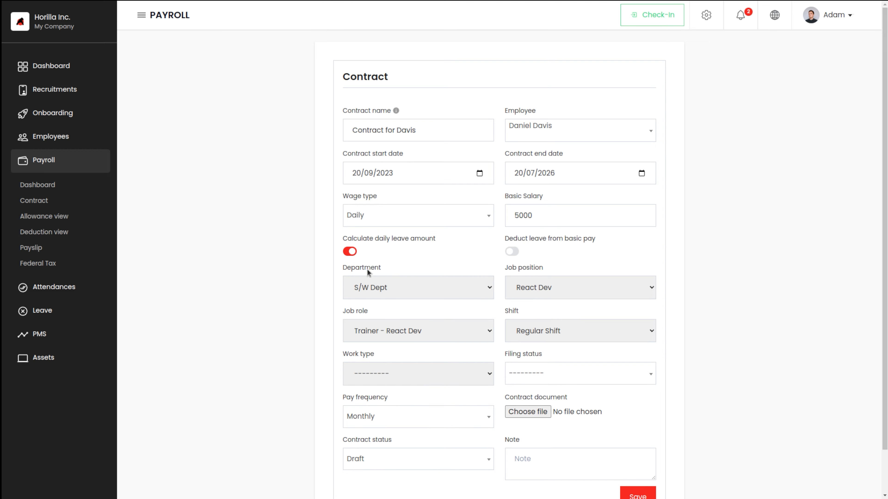
Turn on Deduct leave from basic pay and set the work type to Work From Office.
left_click(511, 250)
left_click(373, 286)
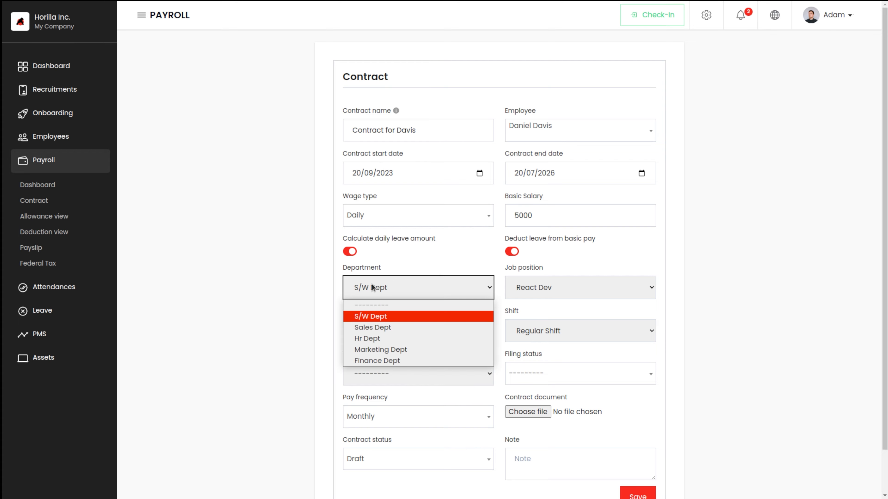
left_click(373, 288)
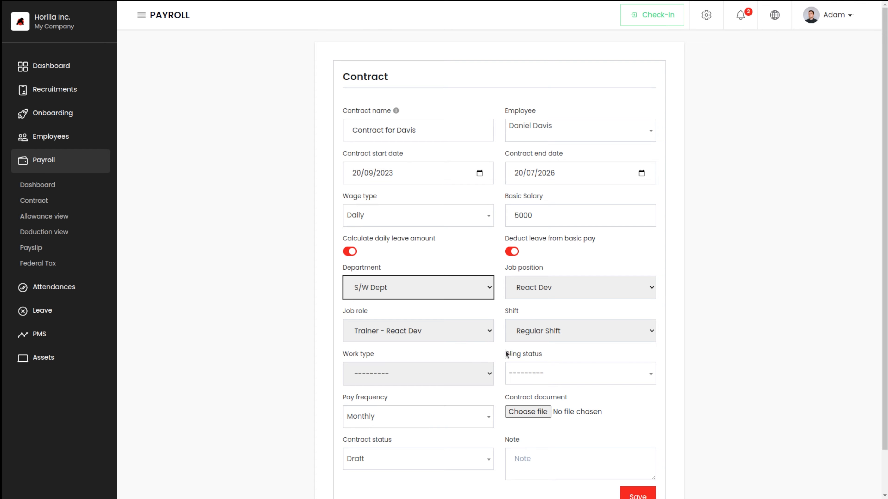
left_click(425, 375)
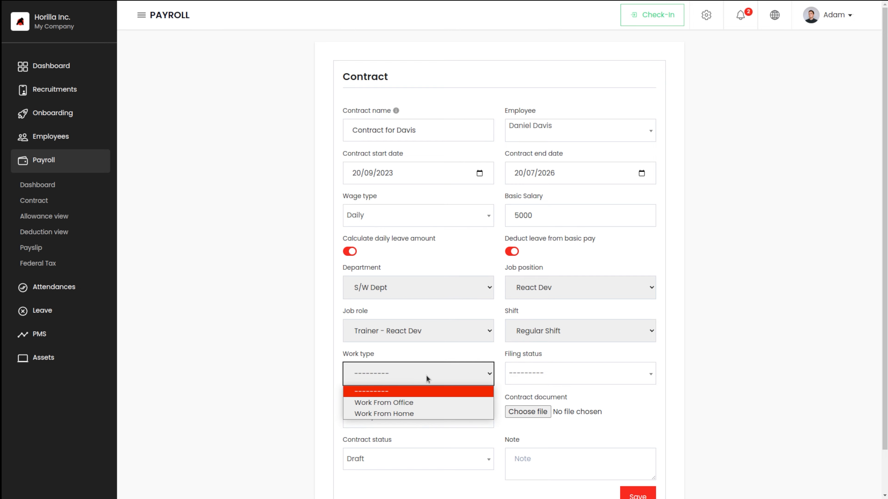
left_click(399, 404)
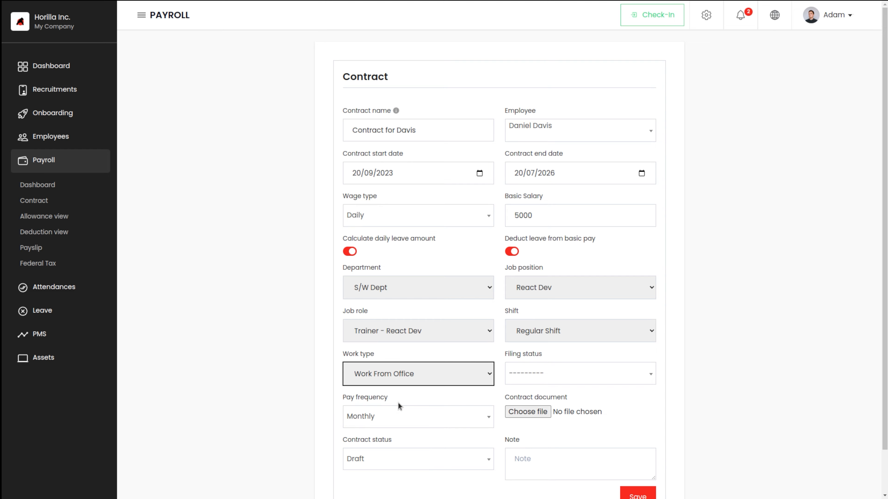
Set the filing status to Single and the contract status to Active, and save the contract.
left_click(571, 382)
left_click(525, 432)
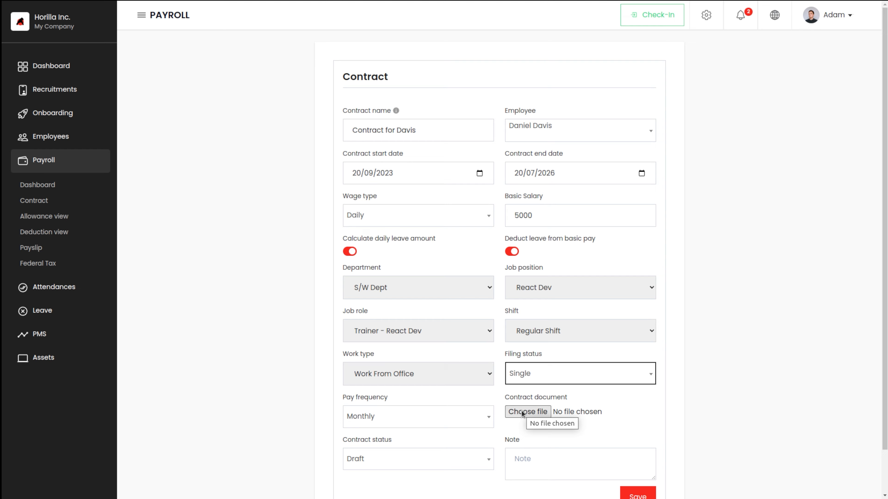
left_click(366, 457)
left_click(370, 406)
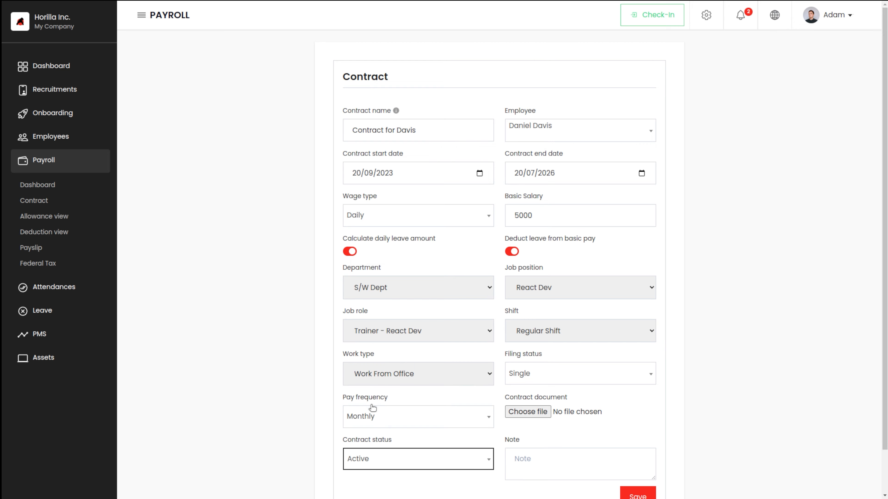
left_click(487, 454)
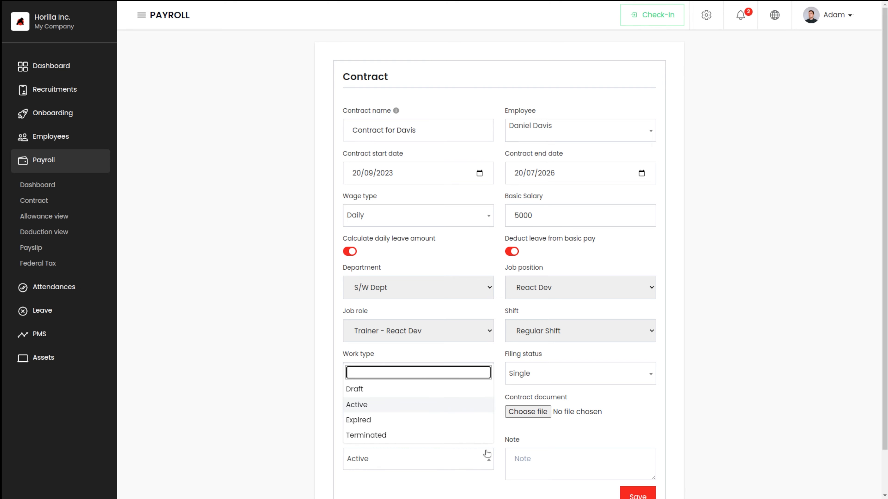
left_click(380, 407)
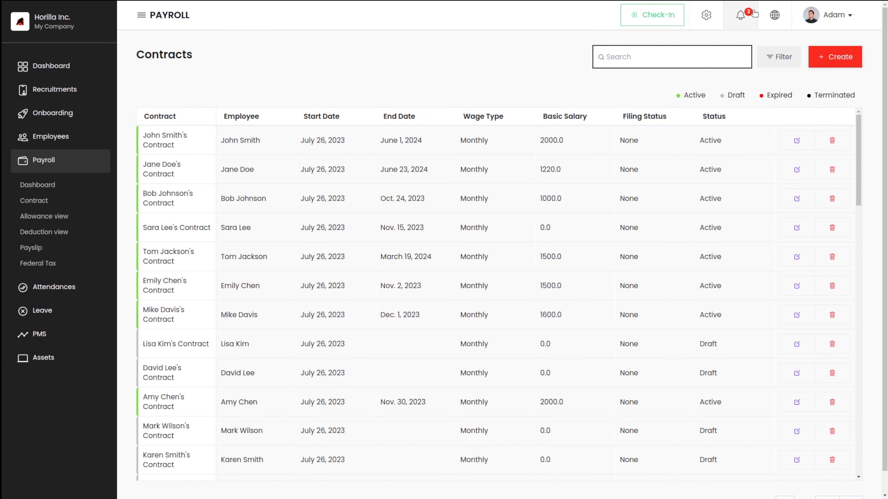
Find the new daily-wage contract by the employee's surname, set its contract status to Expired and save it.
type("davis")
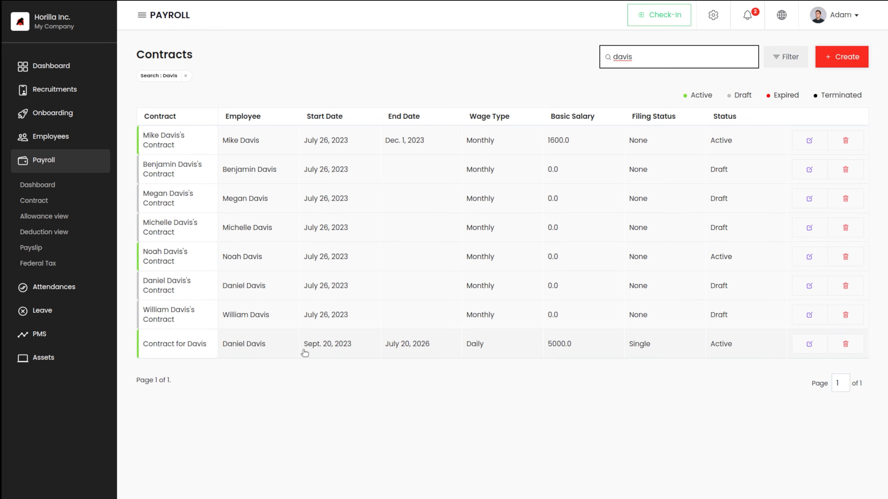
left_click(187, 350)
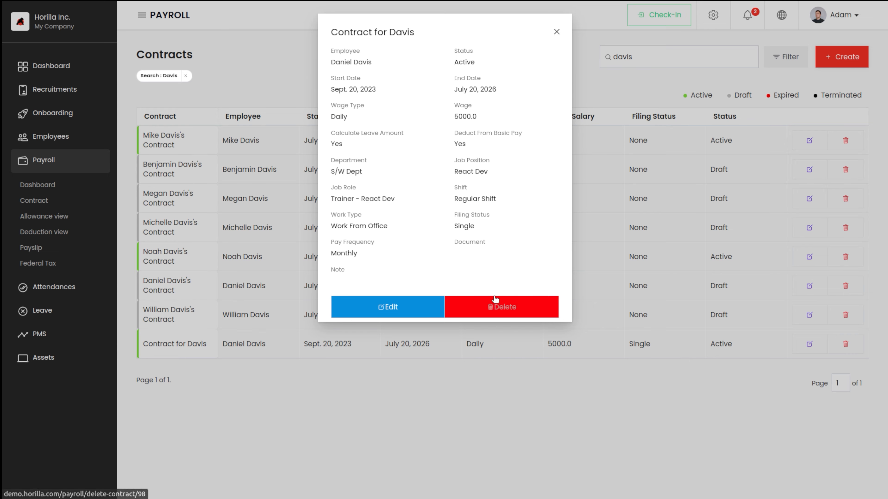
left_click(405, 308)
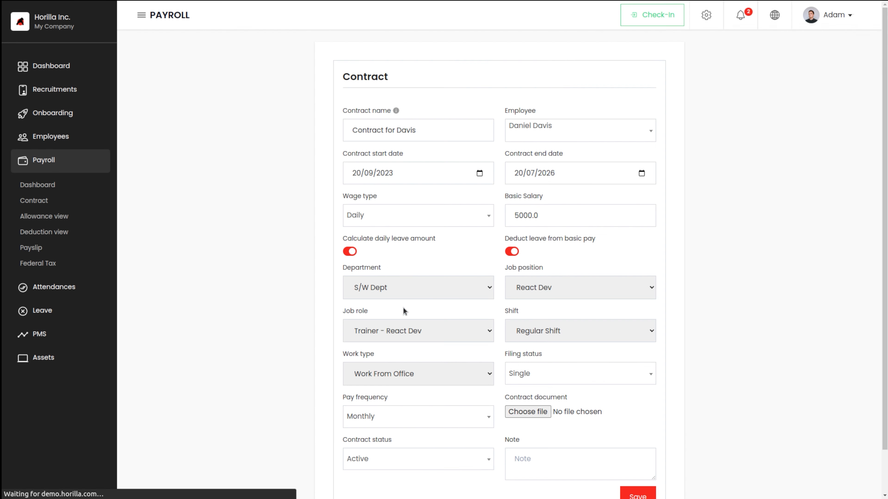
scroll(384, 412, "down", 1)
left_click(382, 412)
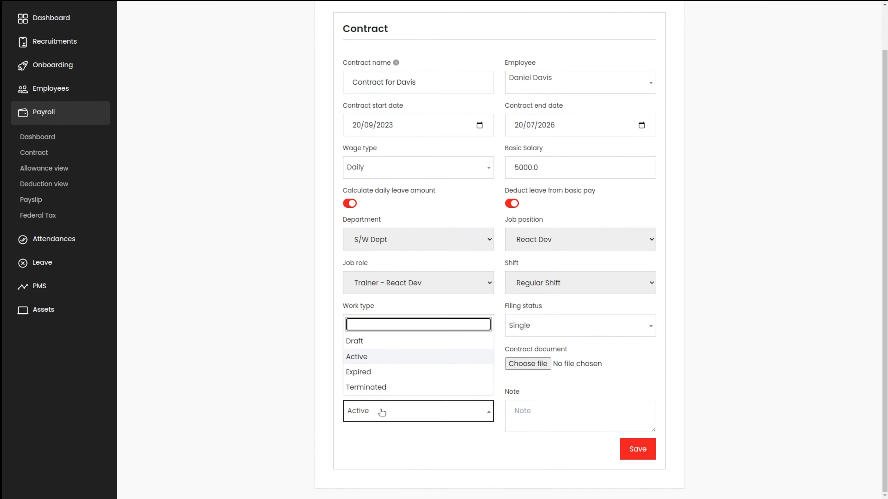
left_click(383, 373)
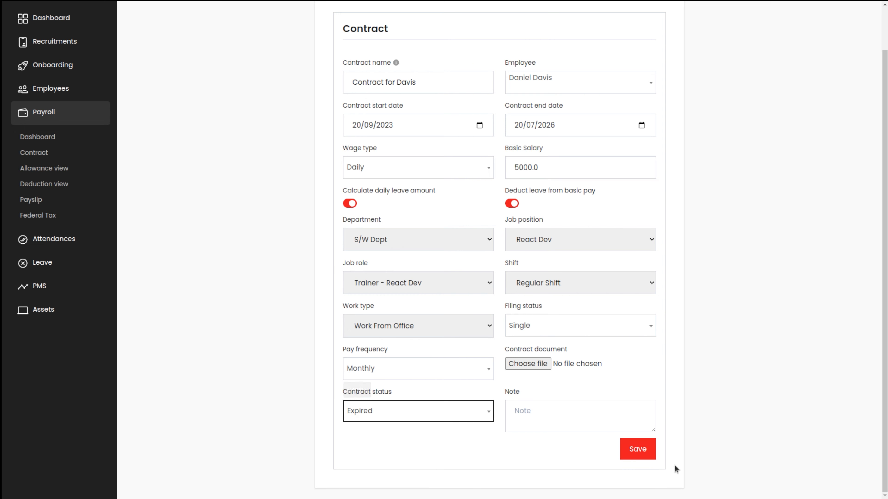
left_click(634, 450)
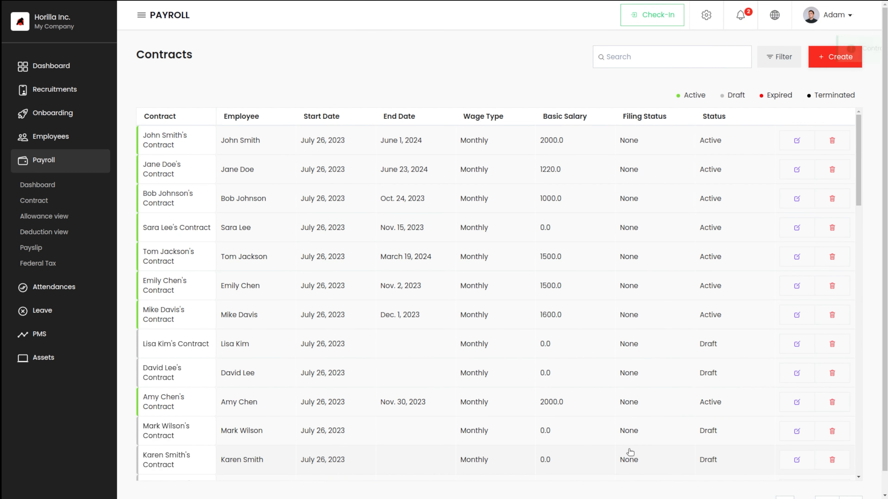
Search the contracts again by the employee's surname, set the daily-wage contract's status to Terminated and save it.
scroll(371, 342, "down", 15)
scroll(372, 344, "up", 10)
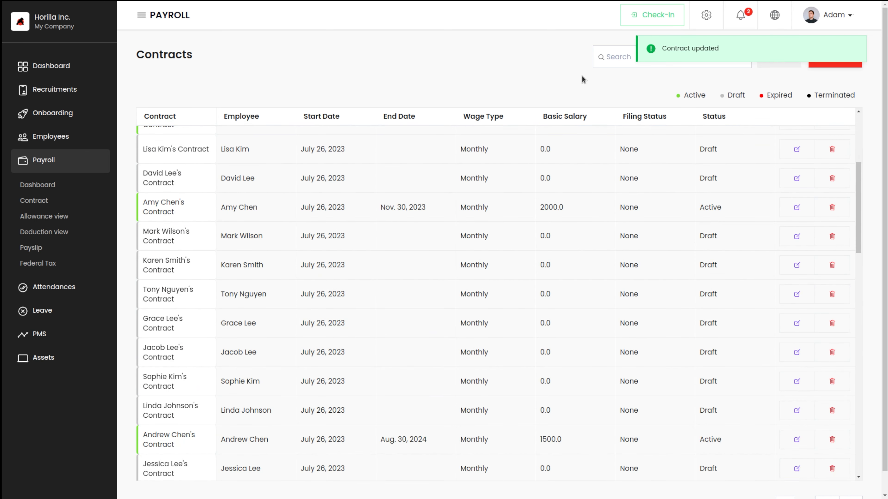
left_click(608, 58)
type("davis")
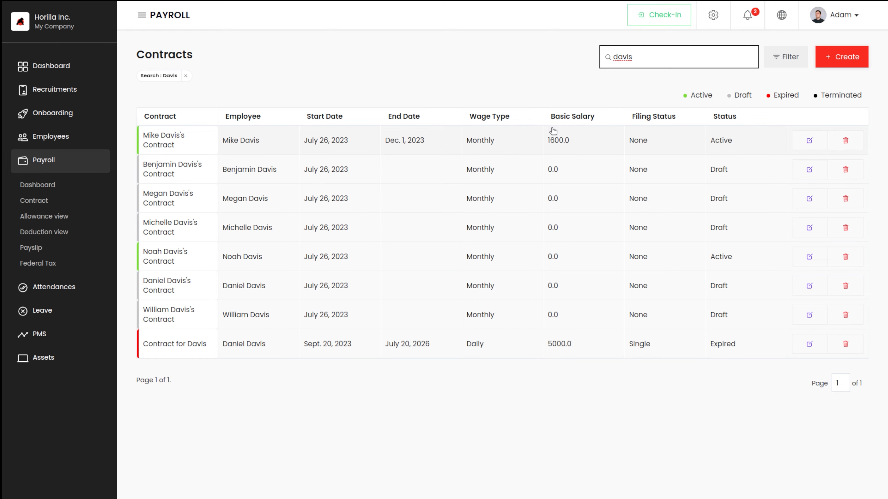
left_click(296, 340)
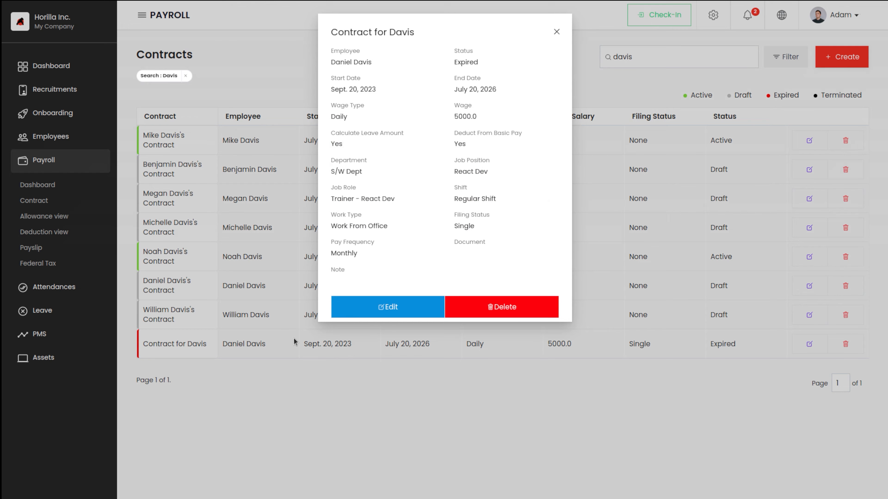
left_click(388, 308)
scroll(521, 482, "down", 2)
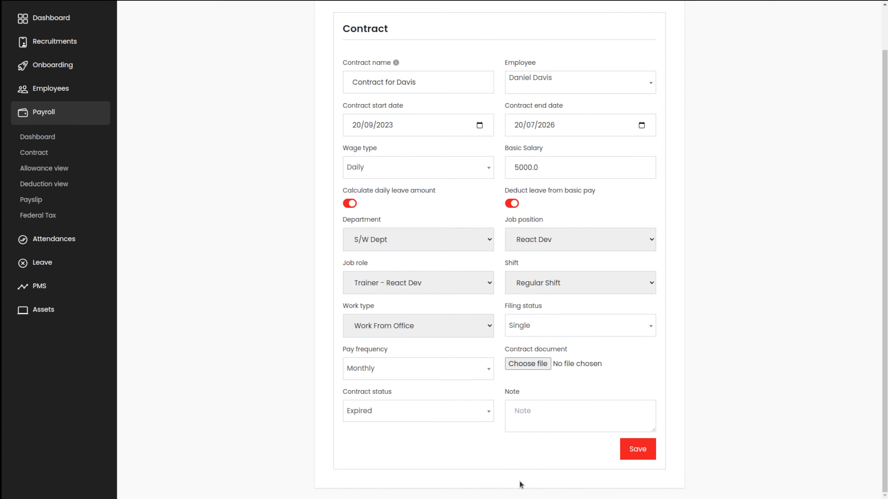
left_click(413, 415)
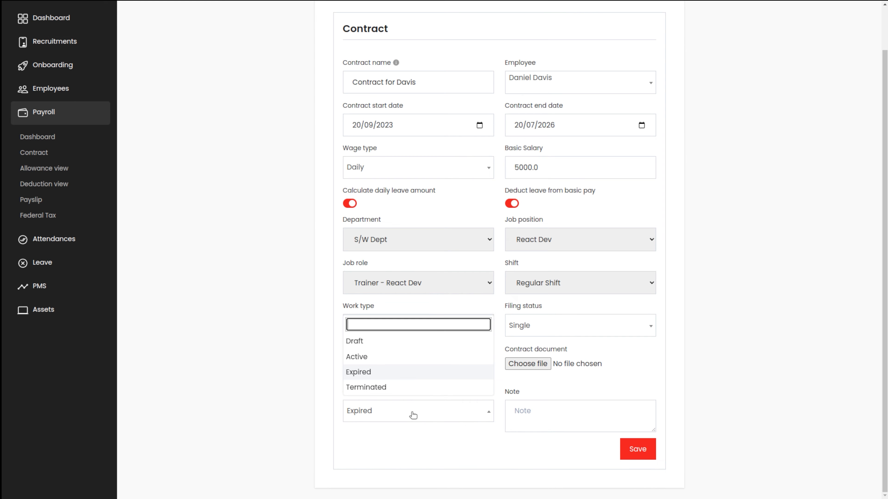
left_click(375, 389)
left_click(636, 451)
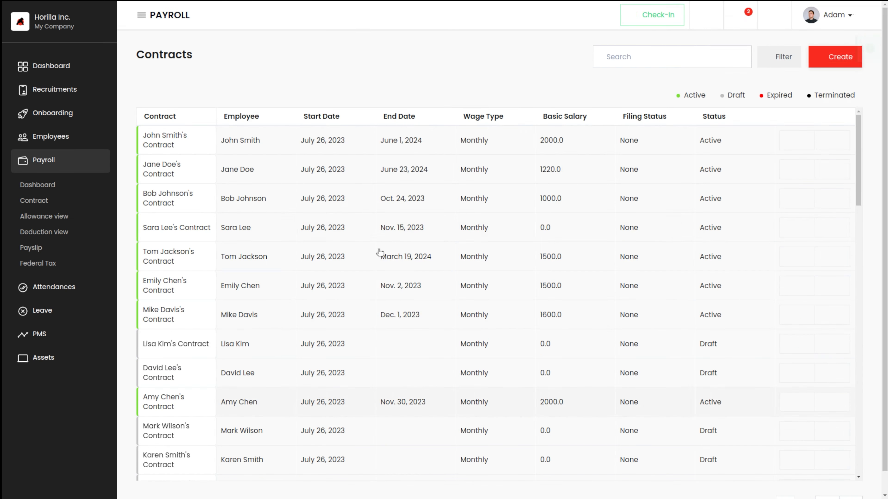
scroll(322, 281, "down", 20)
Start creating a new payroll allowance and give it the title "Food allowance".
left_click(44, 216)
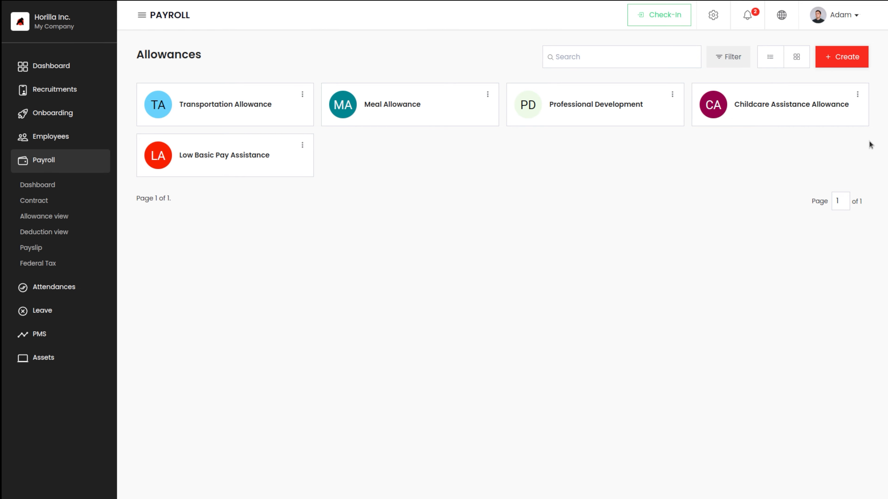
left_click(850, 61)
left_click(425, 131)
type("Foo")
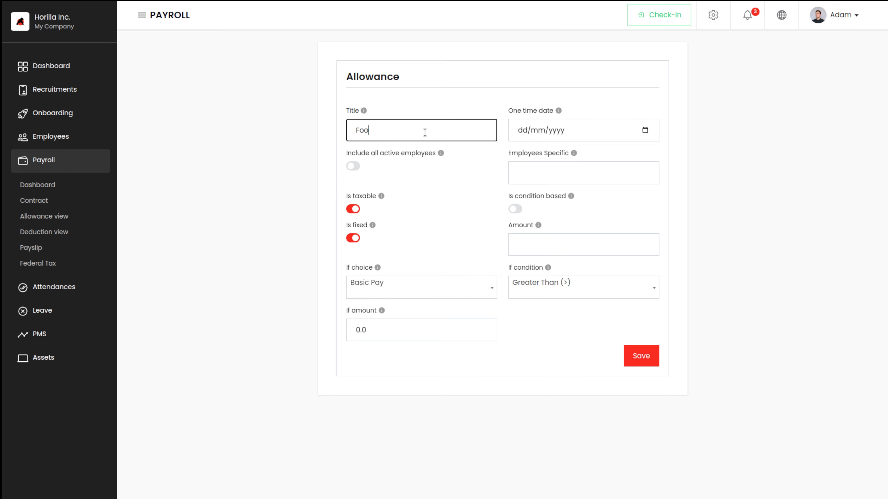
type("d allowance")
Set the allowance's one time date to 30/09/2023.
mouse_move(558, 113)
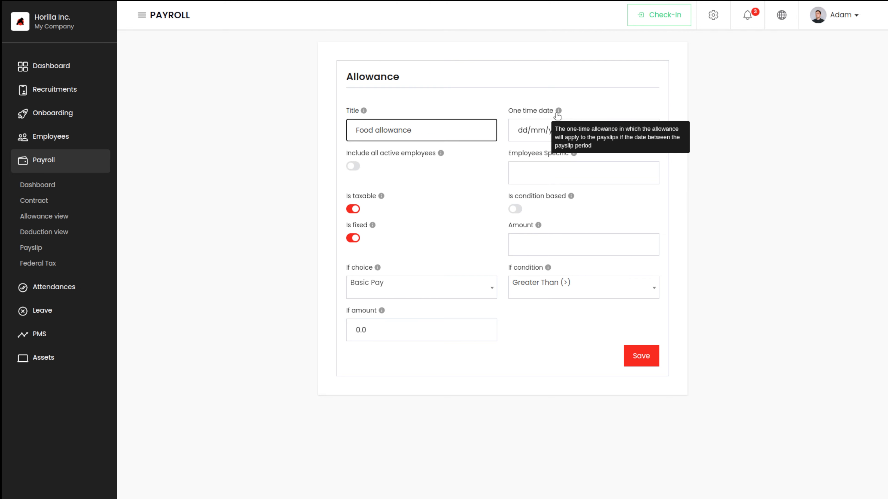
left_click(515, 130)
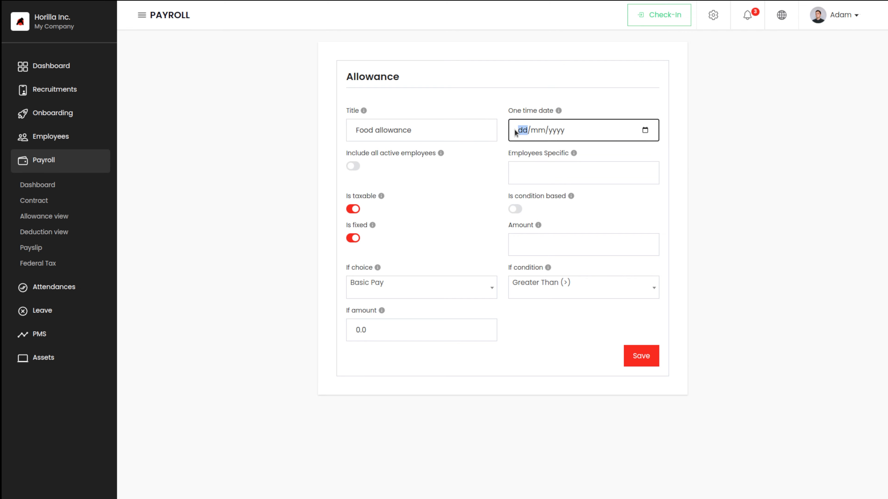
left_click(644, 131)
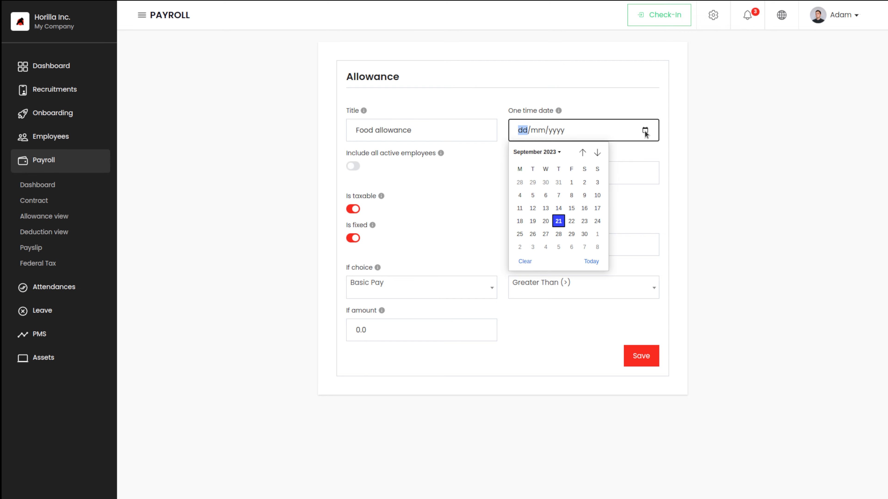
left_click(584, 234)
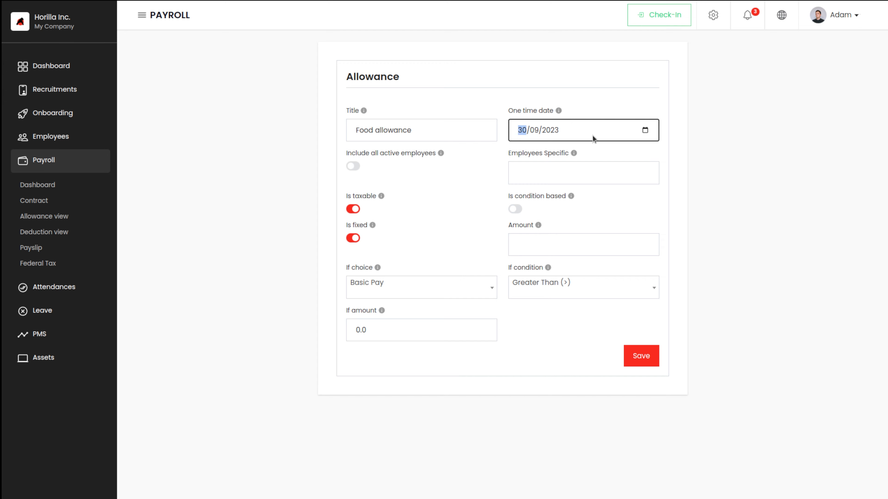
left_click(529, 163)
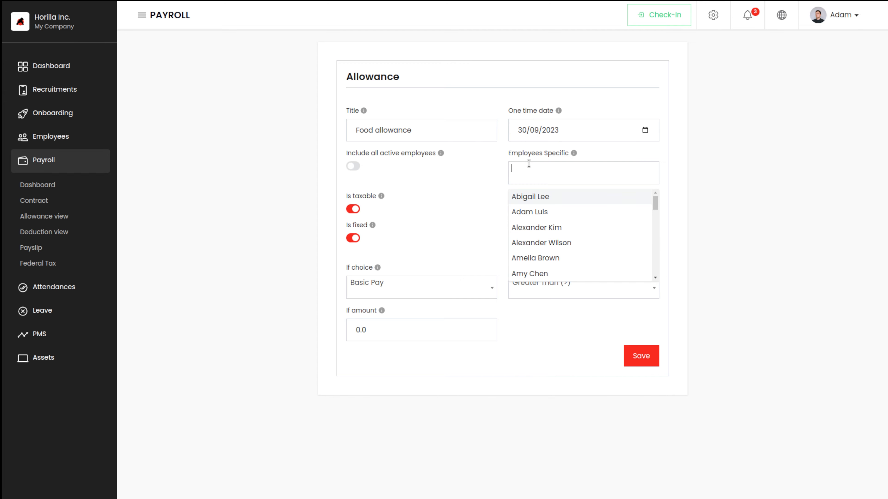
left_click(524, 197)
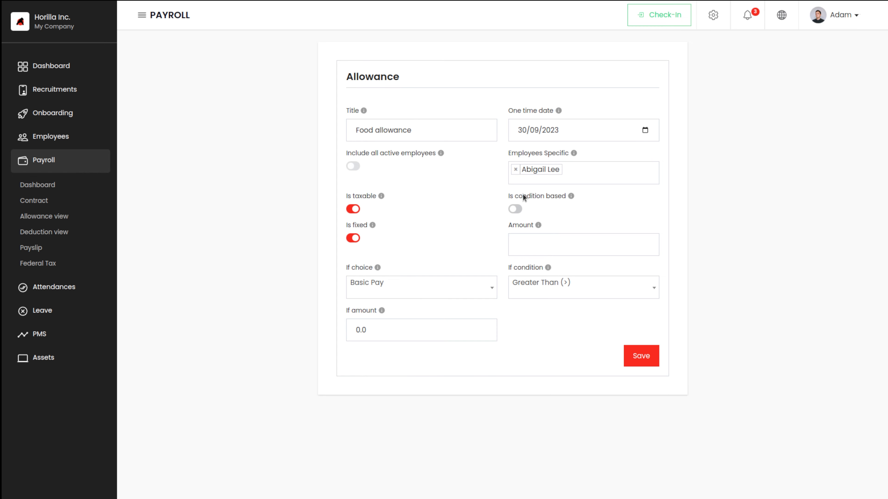
left_click(590, 170)
left_click(563, 227)
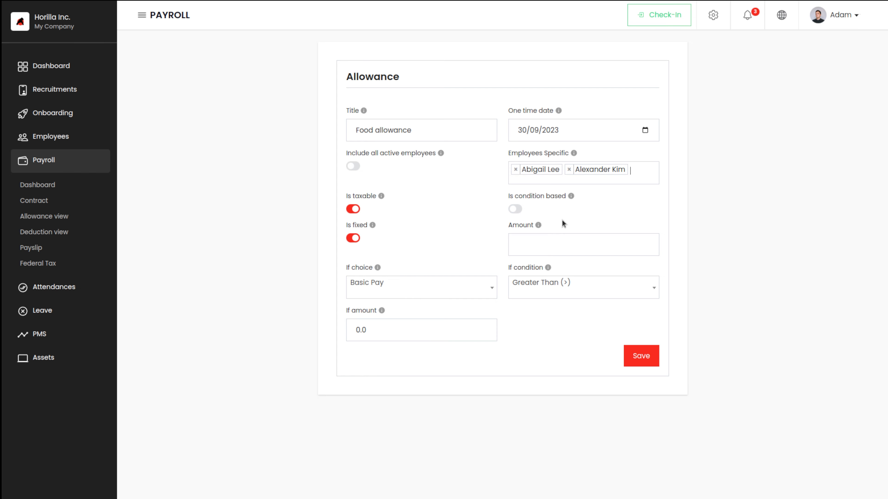
left_click(569, 169)
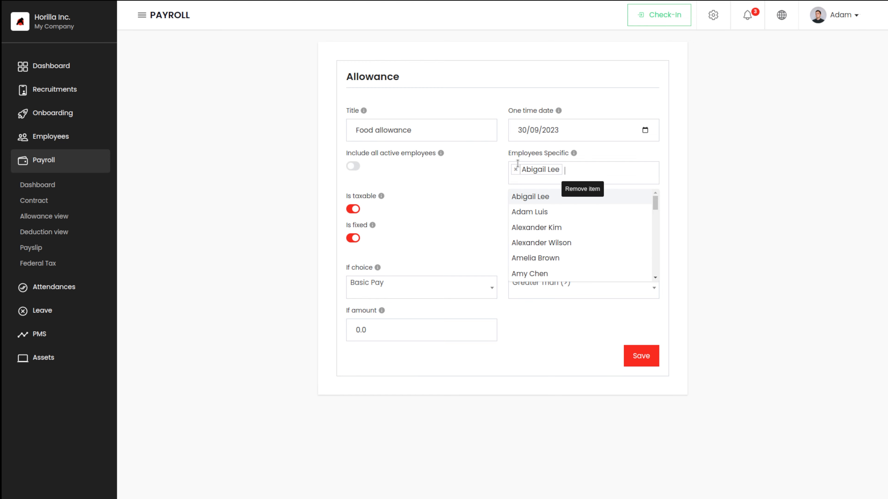
left_click(515, 169)
left_click(485, 184)
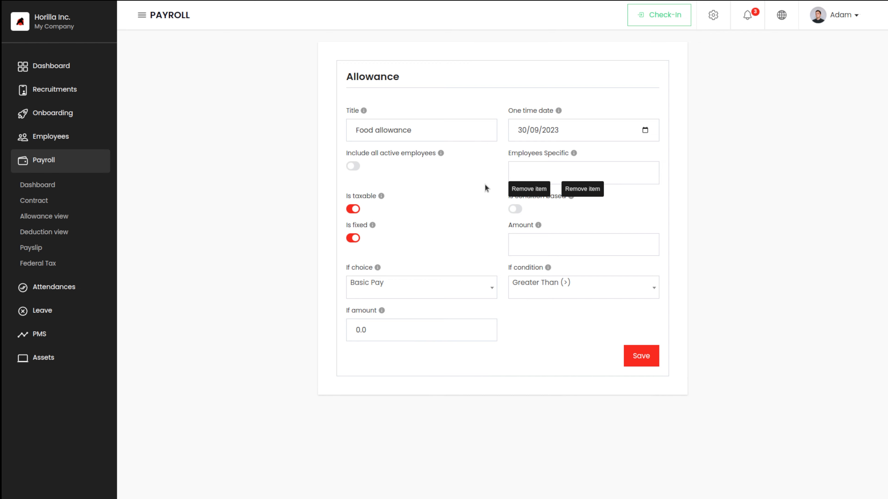
Apply the food allowance to all active employees.
left_click(351, 166)
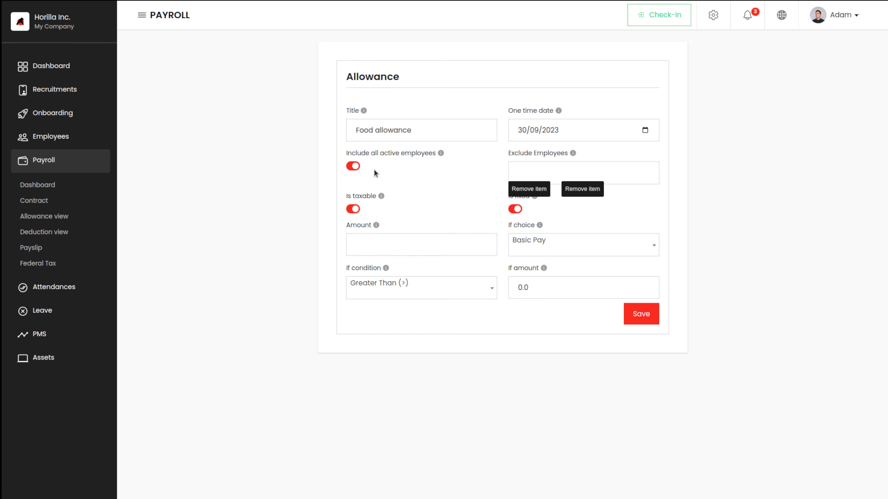
left_click(609, 167)
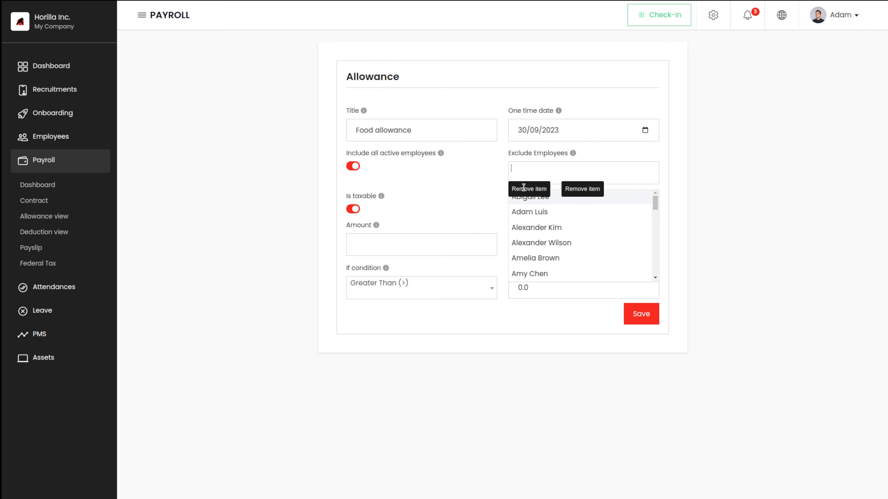
left_click(566, 232)
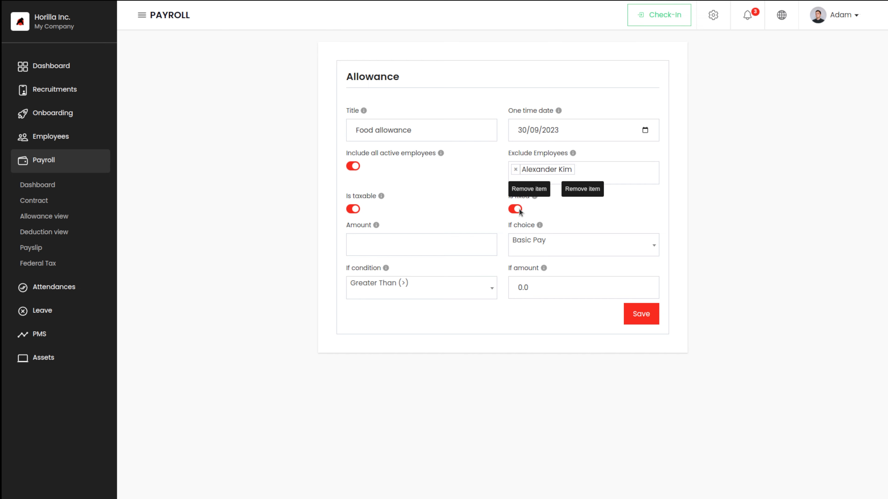
left_click(515, 169)
left_click(465, 199)
mouse_move(534, 200)
left_click(511, 208)
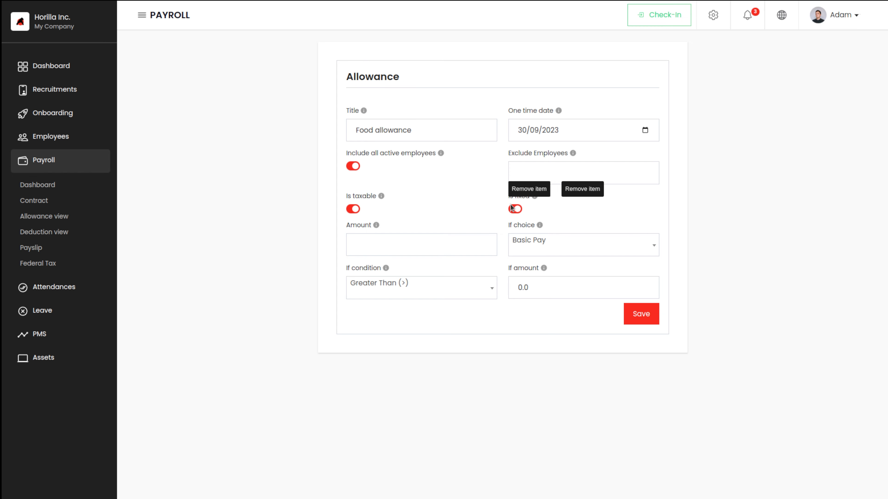
left_click(513, 209)
Set the allowance amount to 5000 and base its eligibility choice on Basic Pay.
mouse_move(382, 196)
left_click(373, 251)
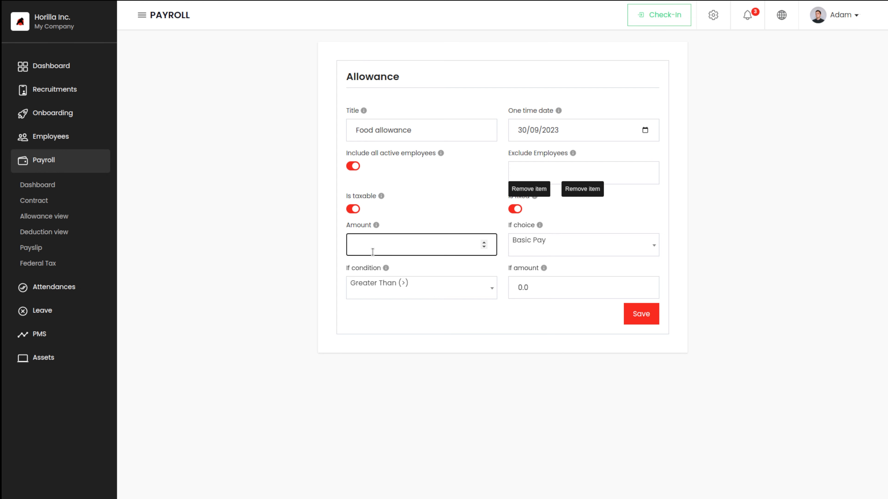
type("5000")
left_click(533, 244)
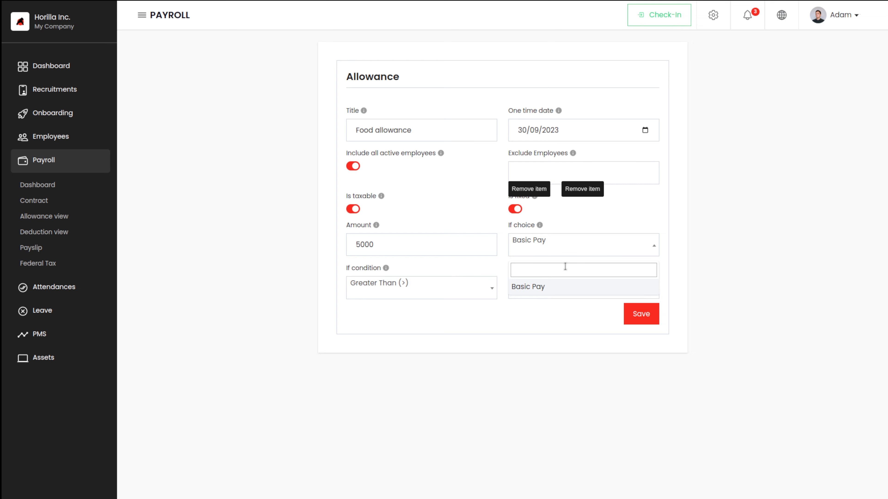
left_click(523, 289)
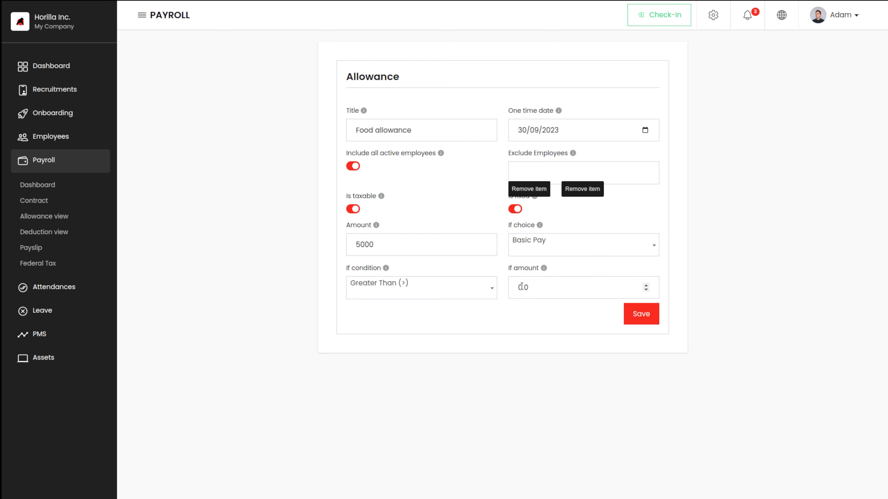
left_click(535, 255)
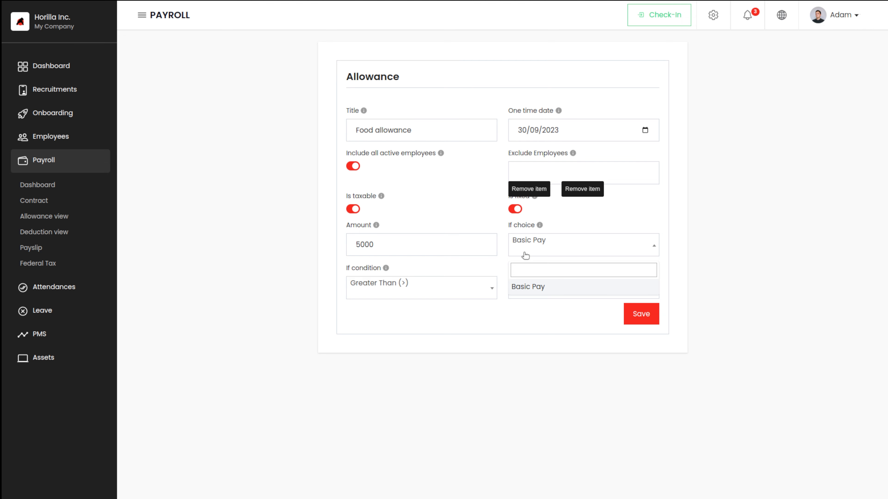
left_click(527, 241)
left_click(528, 247)
type("10000")
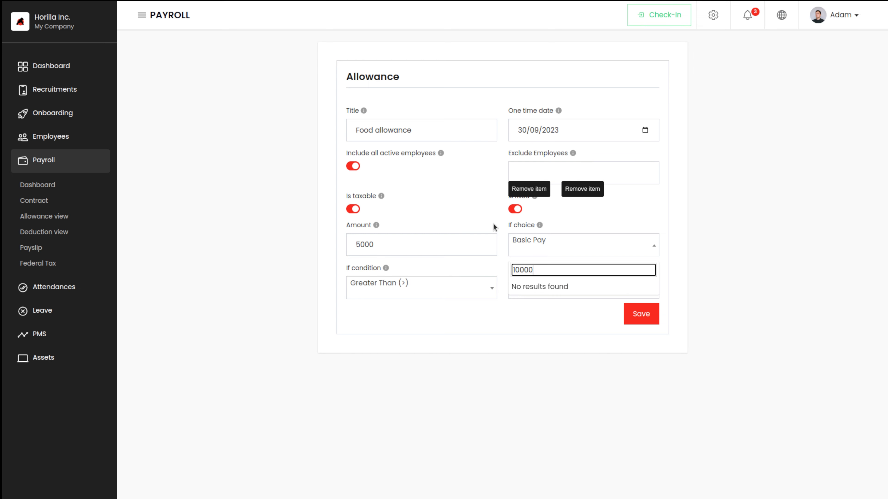
left_click(495, 227)
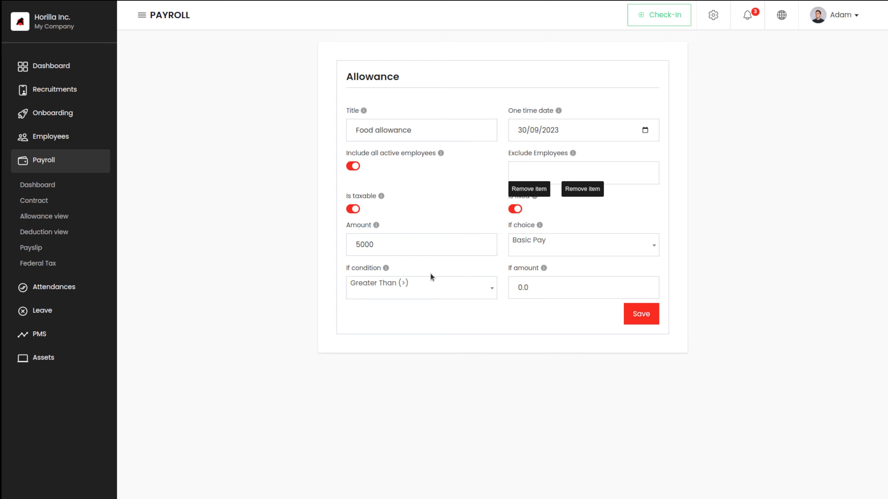
left_click(439, 283)
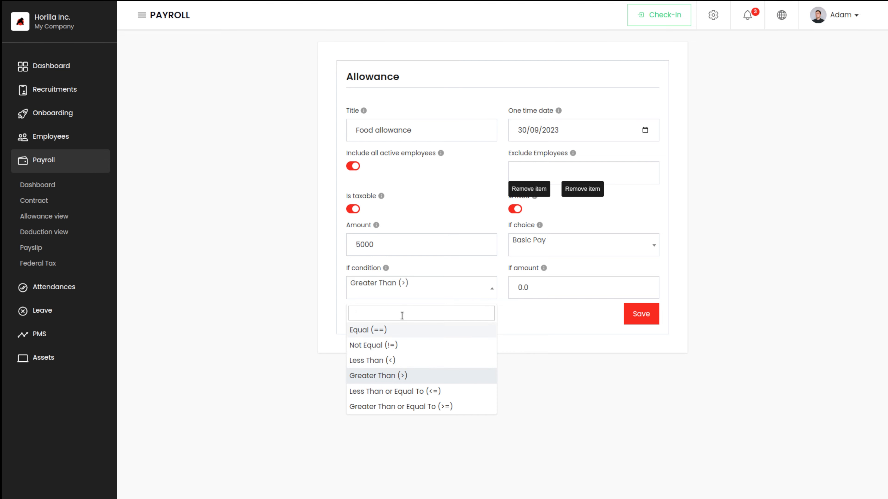
left_click(541, 316)
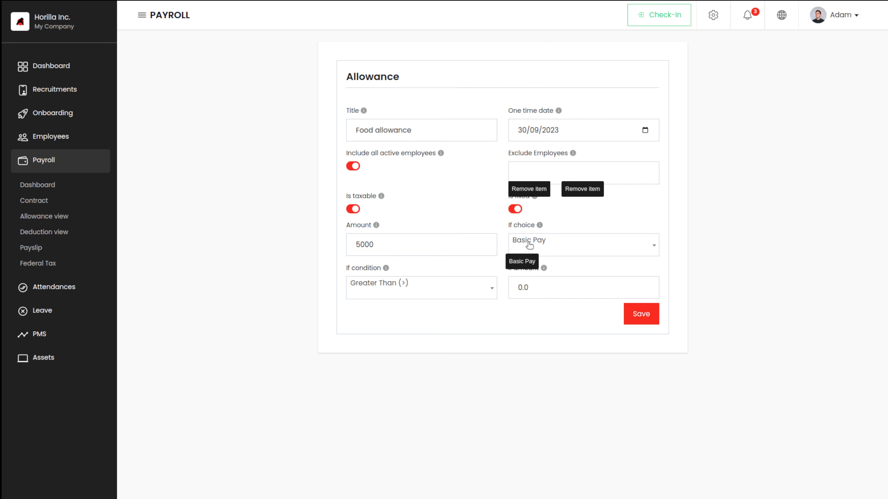
Set the allowance's eligibility "If amount" value to 2000 and save the allowance.
left_click(529, 287)
double_click(529, 288)
key("BackSpace")
type("2000")
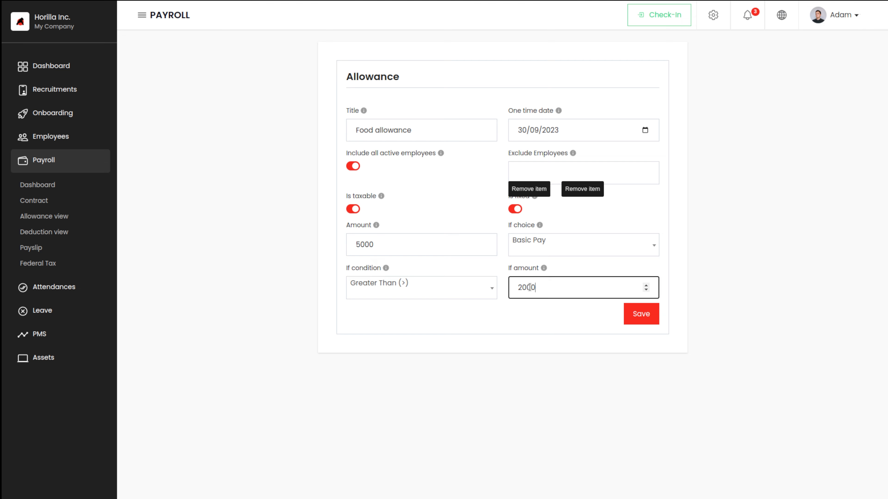
left_click(655, 315)
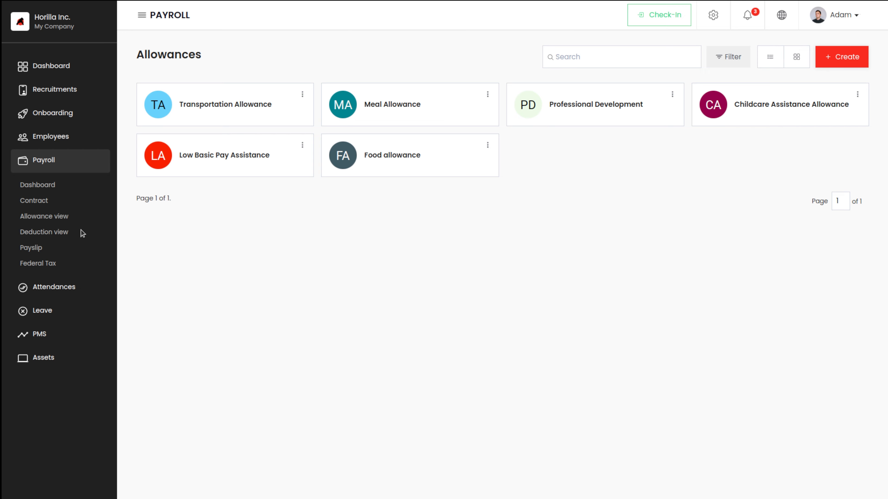
Go to the payroll deductions and review the details of the Social Security (FICA) deduction.
left_click(52, 233)
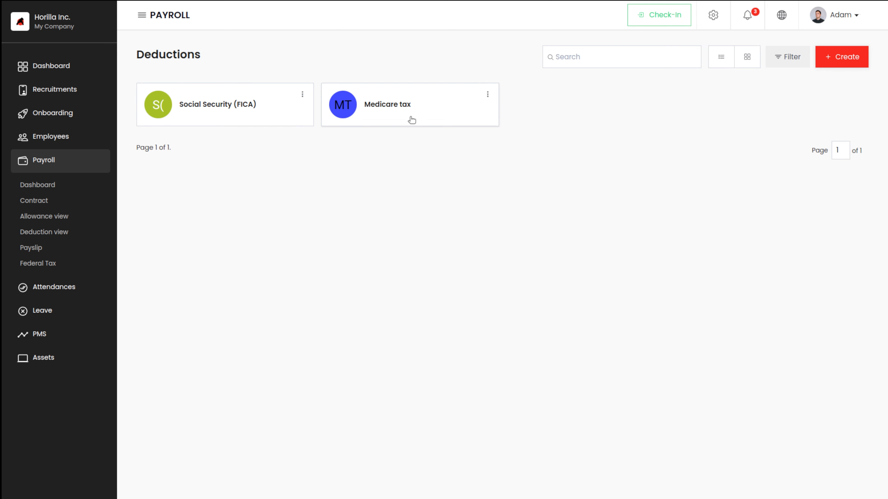
left_click(236, 121)
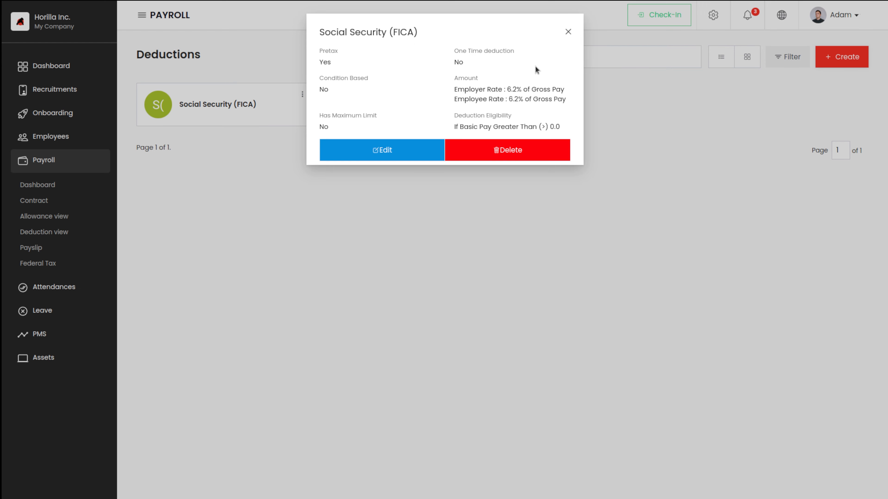
left_click(567, 32)
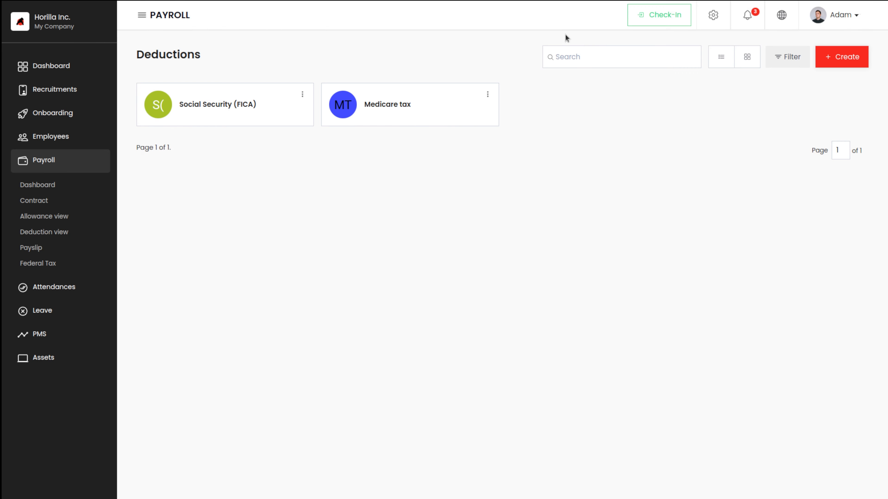
Start creating a new payroll deduction and title it "New Deduction".
left_click(845, 66)
left_click(389, 134)
type("New Deduction")
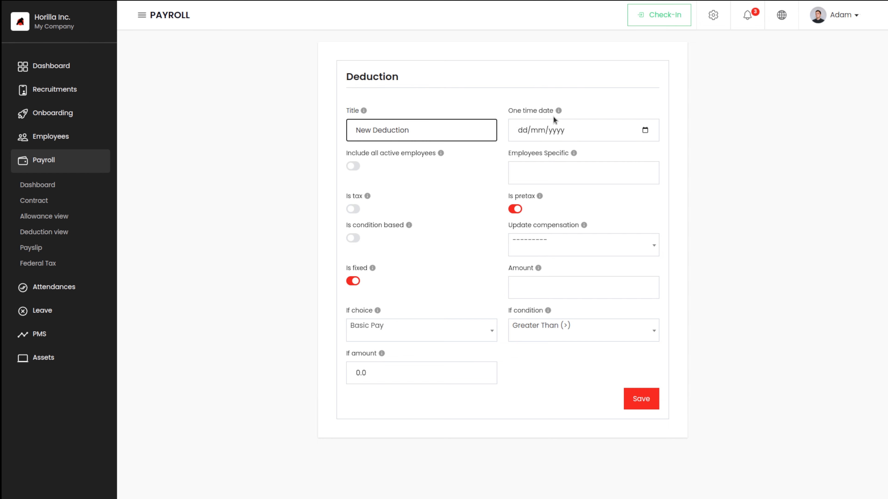
Set the deduction's one time date to 30/09/2023.
mouse_move(558, 111)
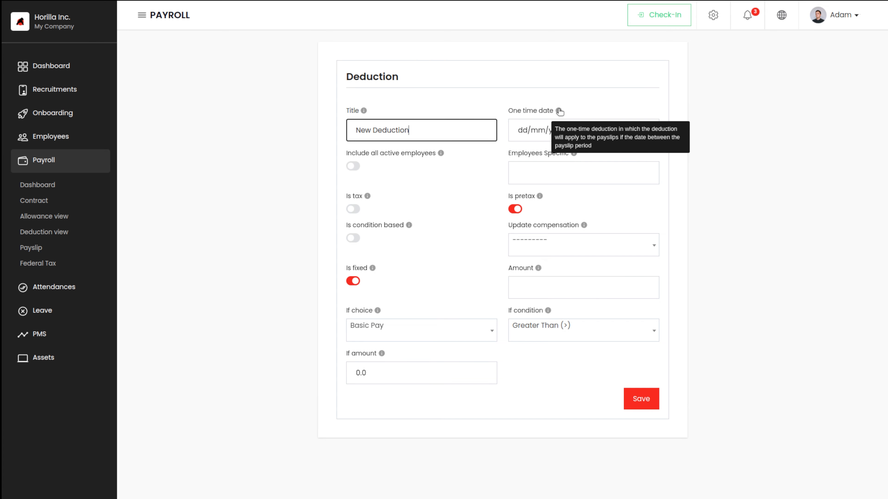
left_click(534, 138)
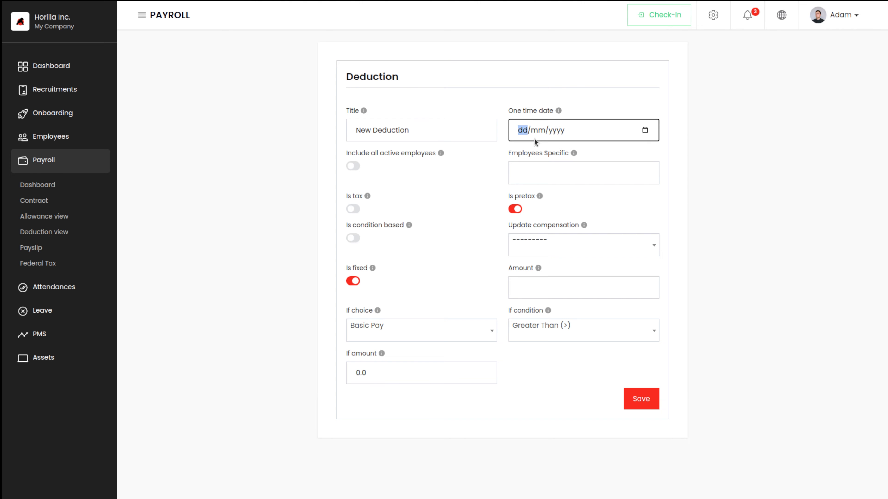
left_click(645, 131)
left_click(584, 234)
left_click(457, 195)
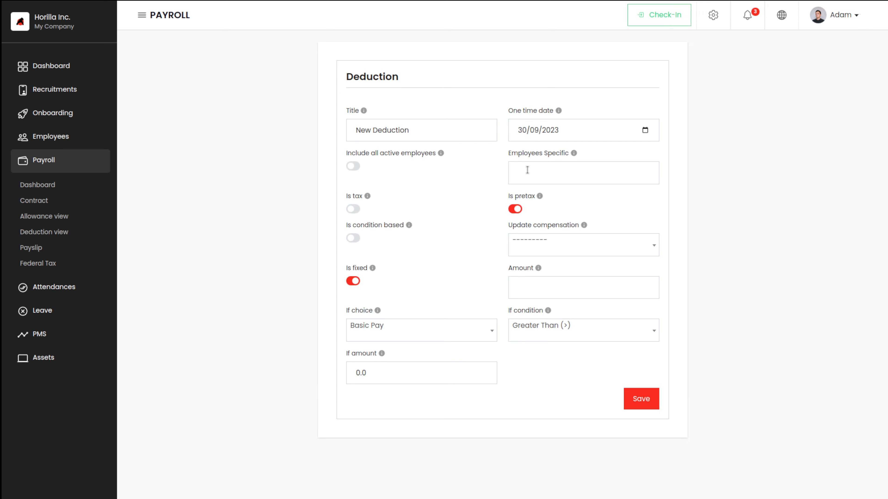
left_click(573, 173)
left_click(574, 173)
left_click(349, 168)
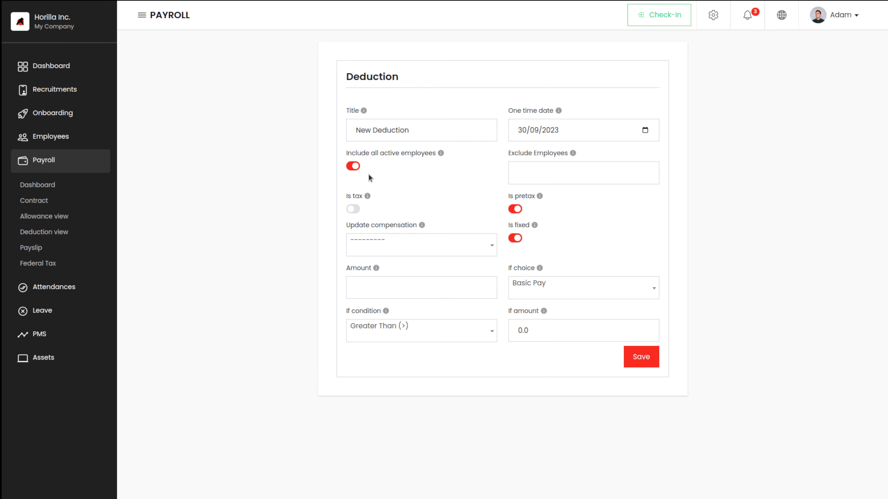
left_click(351, 166)
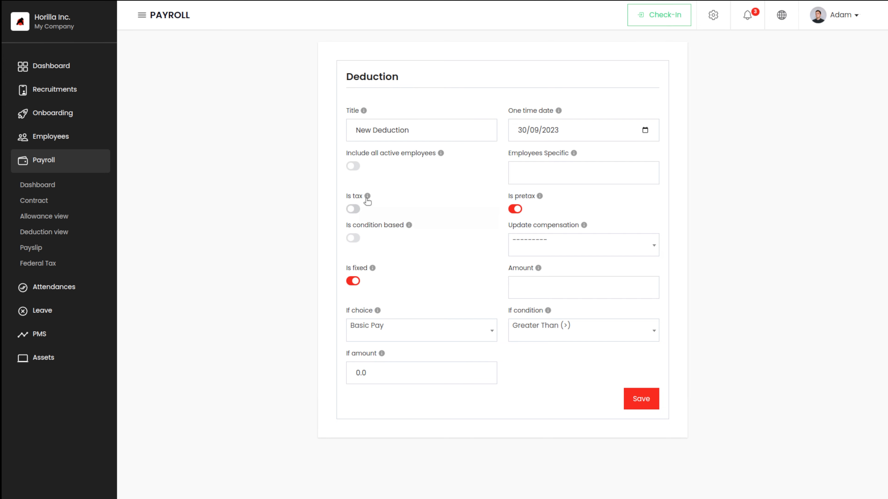
Make the deduction condition based and look through the options offered for its field and condition.
mouse_move(367, 197)
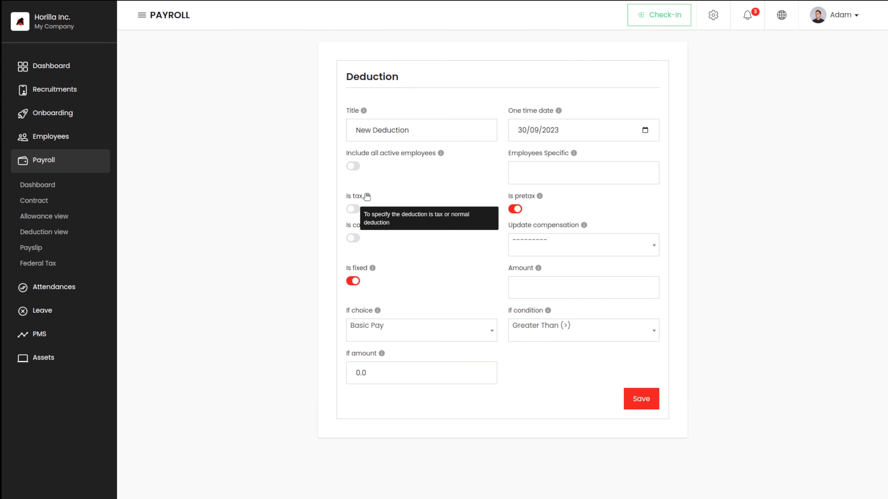
mouse_move(539, 198)
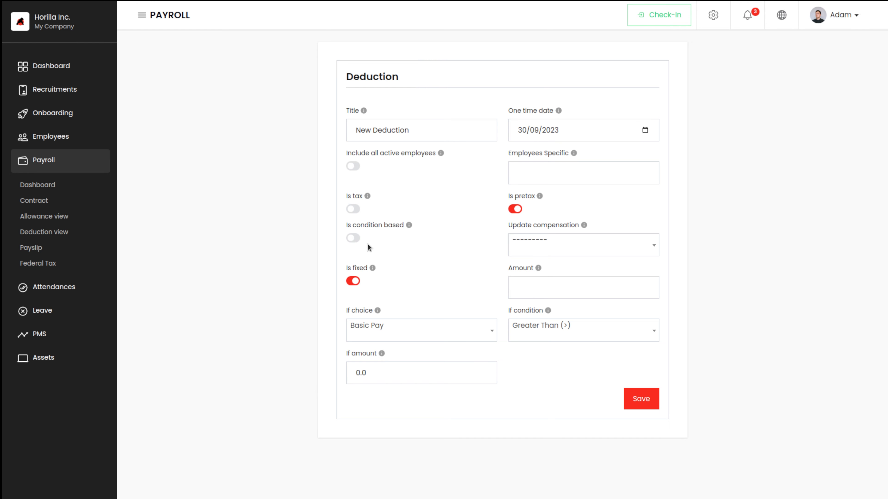
left_click(354, 238)
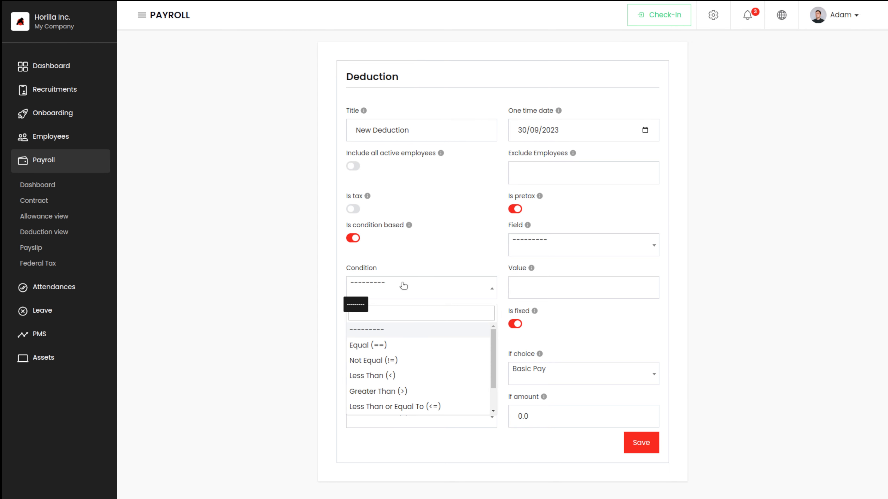
left_click(455, 255)
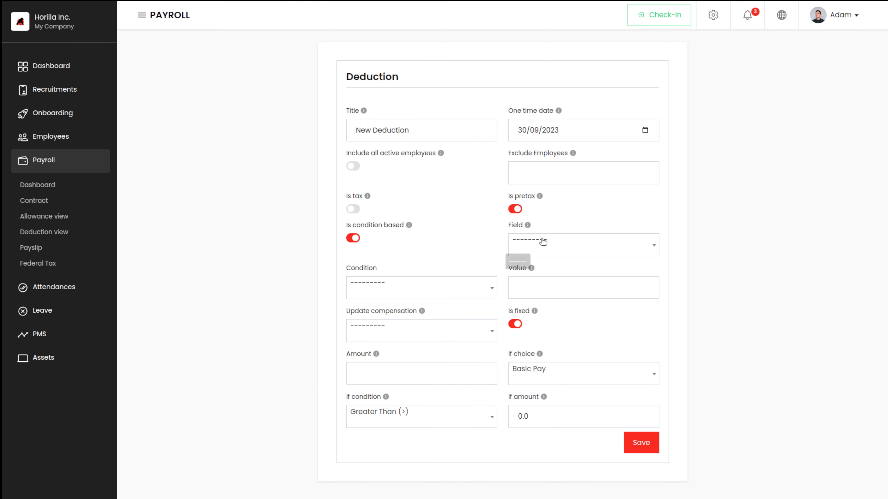
left_click(542, 241)
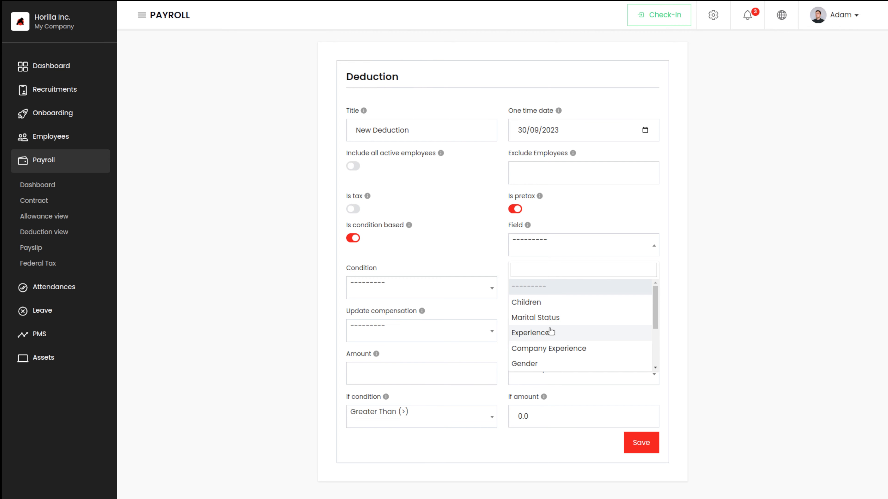
left_click(482, 249)
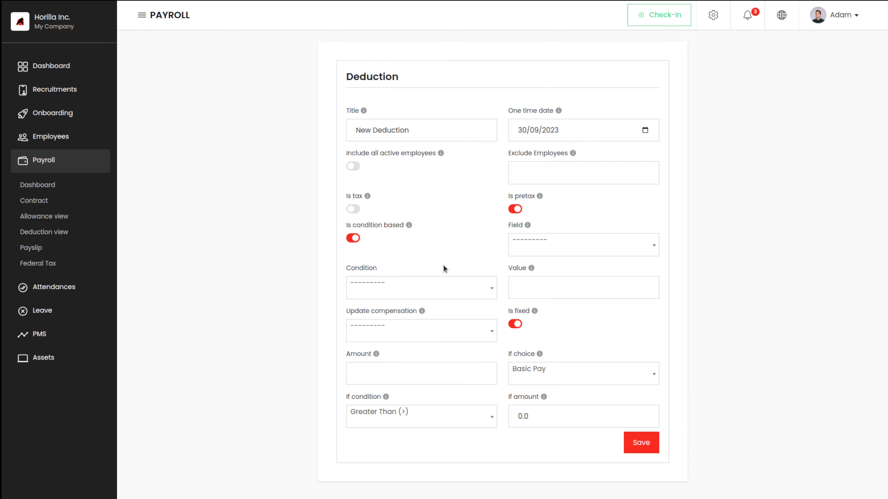
left_click(439, 294)
left_click(439, 294)
left_click(439, 294)
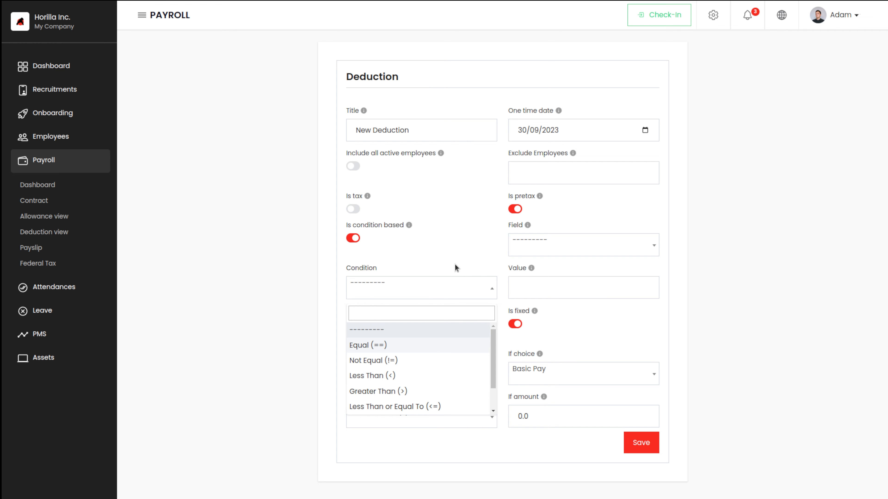
Set the deduction's condition to Company Experience Greater Than (>) 2.
left_click(467, 265)
left_click(563, 281)
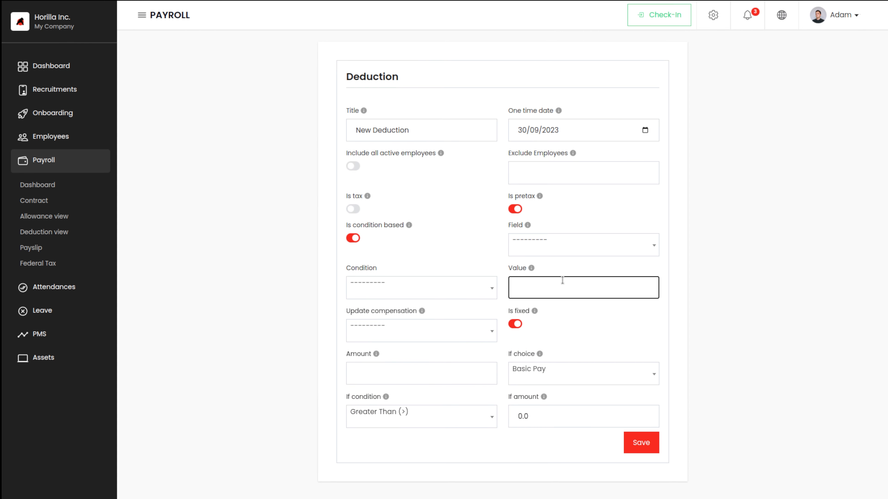
left_click(550, 240)
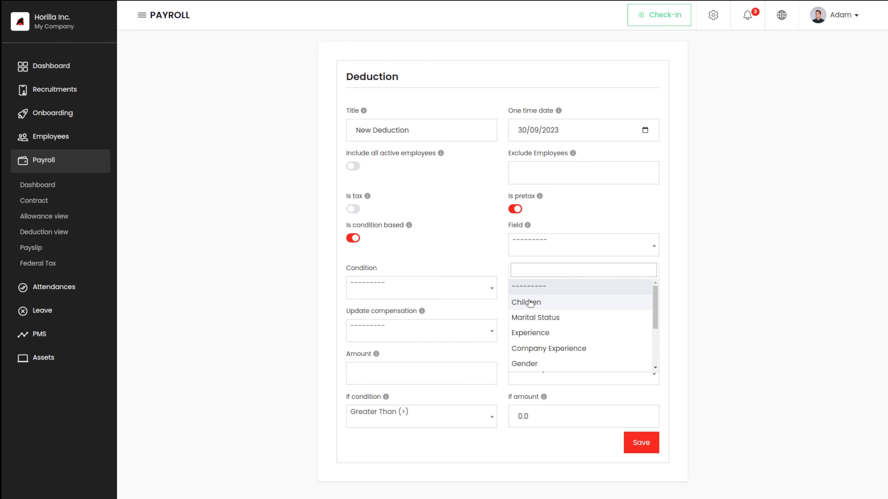
left_click(535, 354)
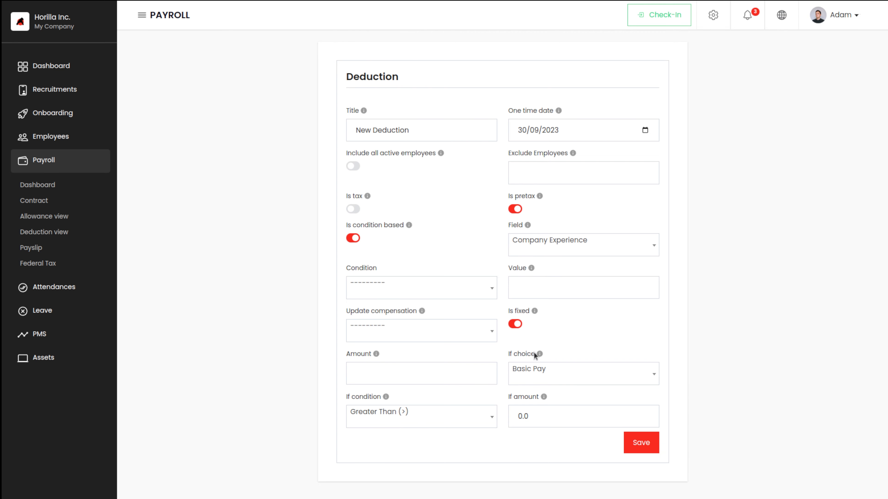
left_click(399, 290)
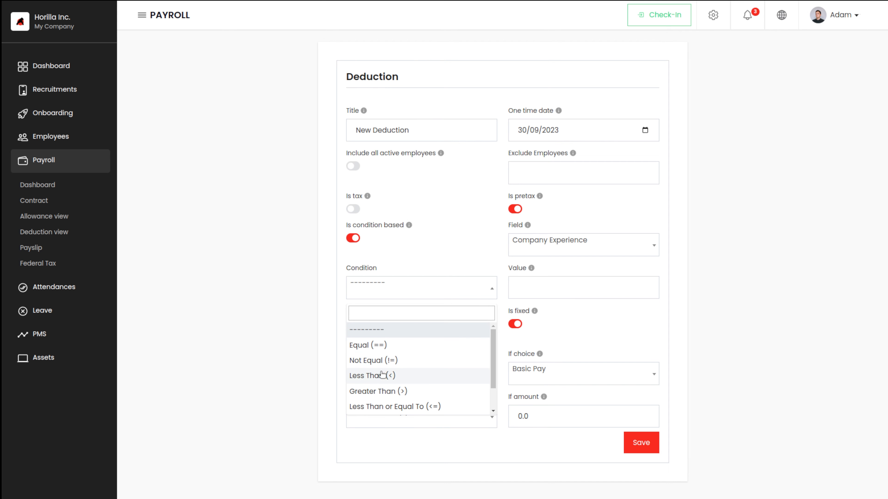
left_click(379, 397)
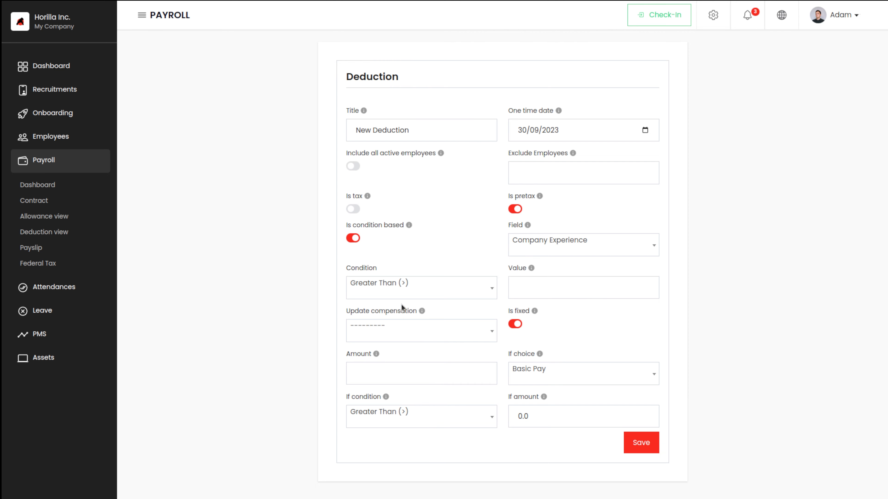
left_click(543, 289)
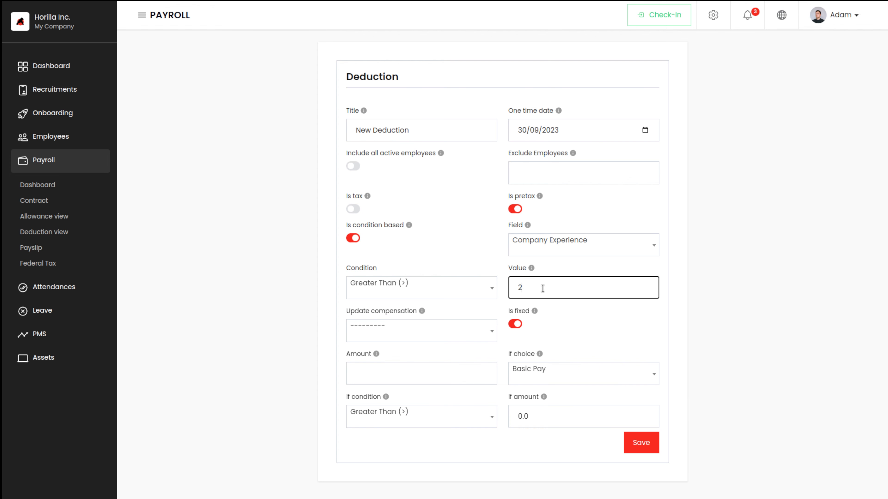
left_click(467, 305)
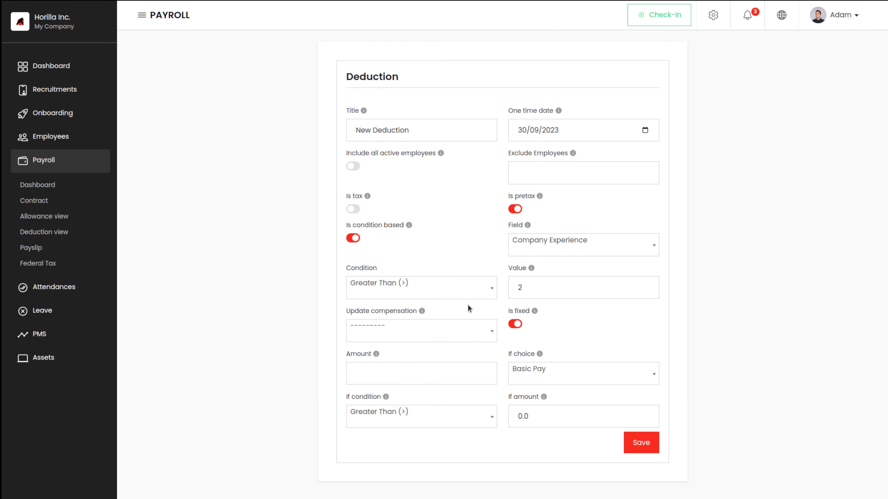
Set the deduction's update compensation to Basic pay and save the deduction without an amount.
left_click(422, 332)
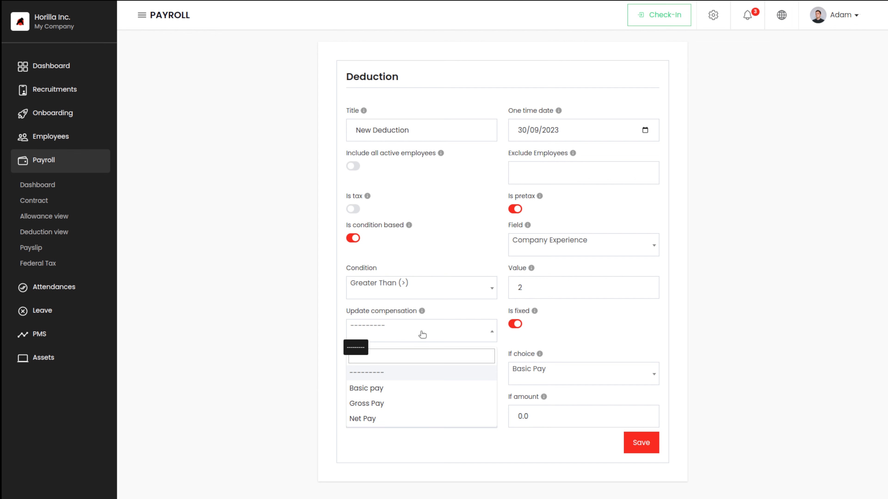
left_click(362, 391)
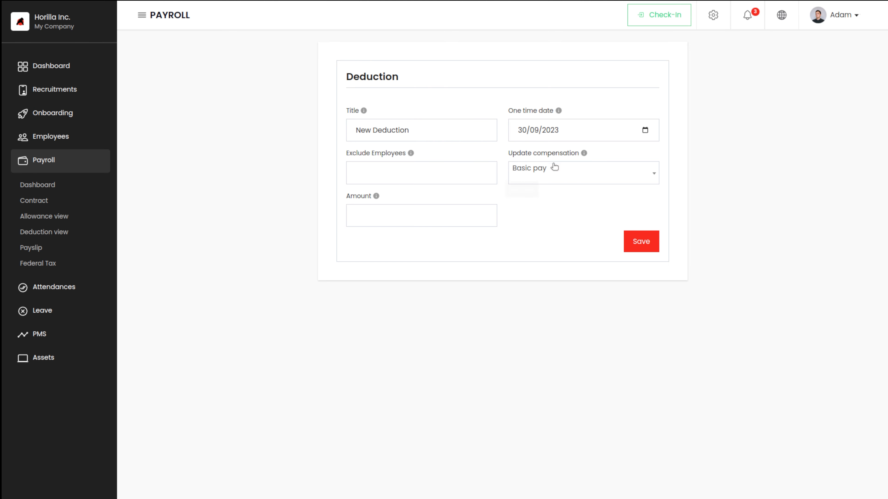
left_click(386, 210)
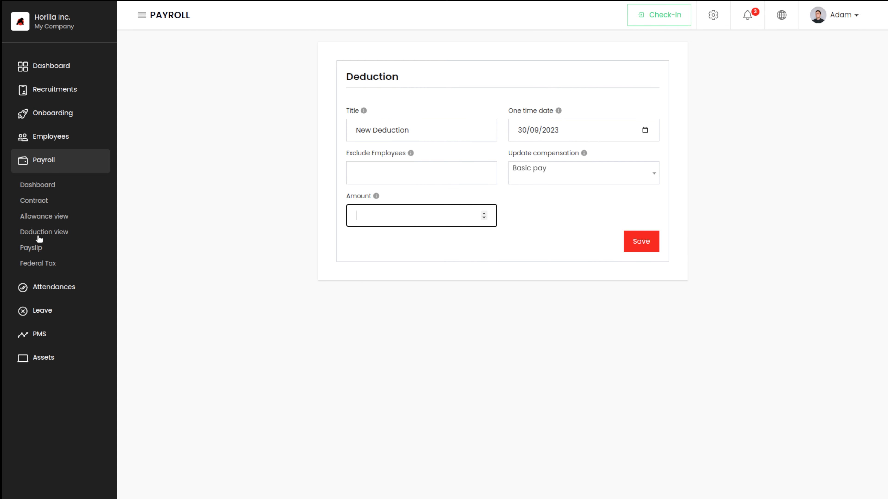
left_click(636, 244)
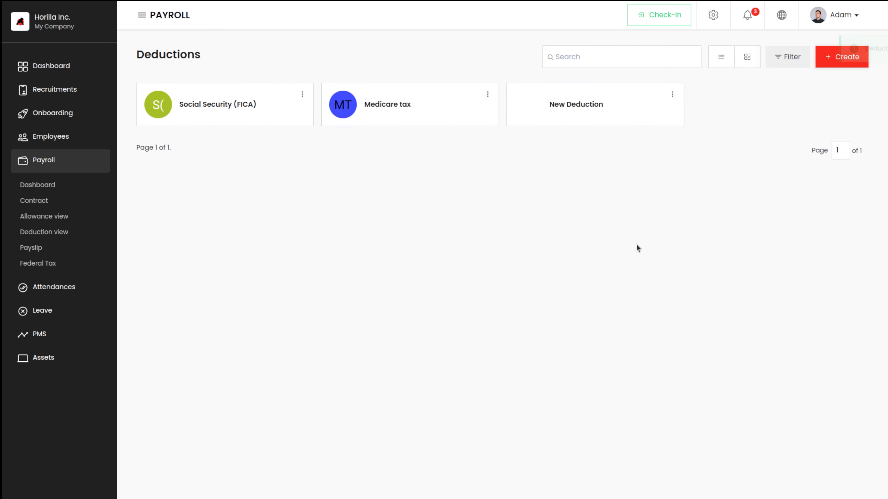
Reopen New Deduction for editing and clear its update compensation selection.
left_click(531, 105)
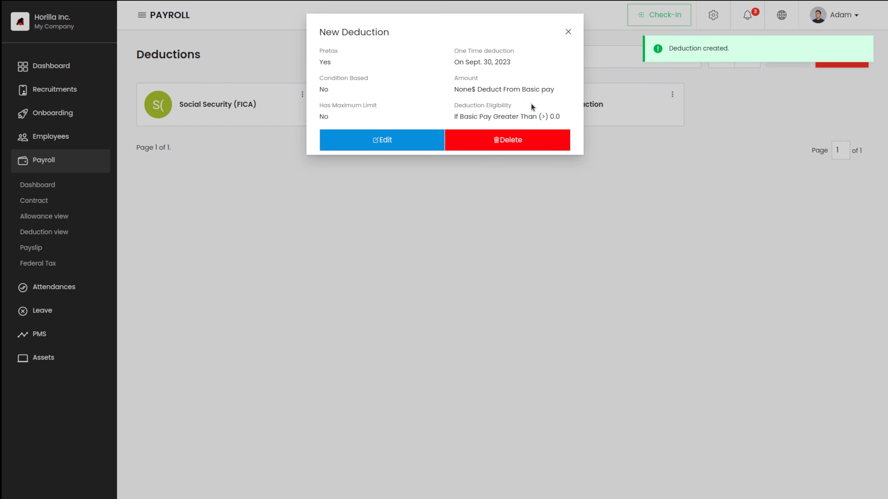
left_click(399, 139)
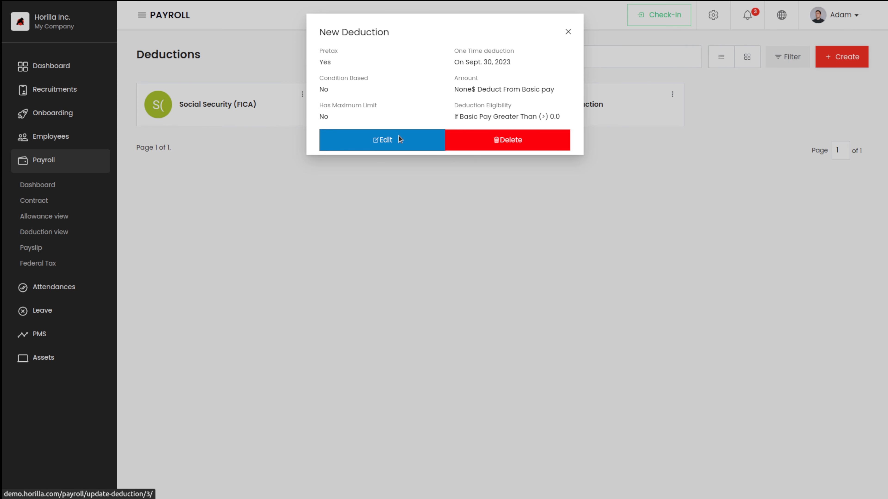
left_click(547, 174)
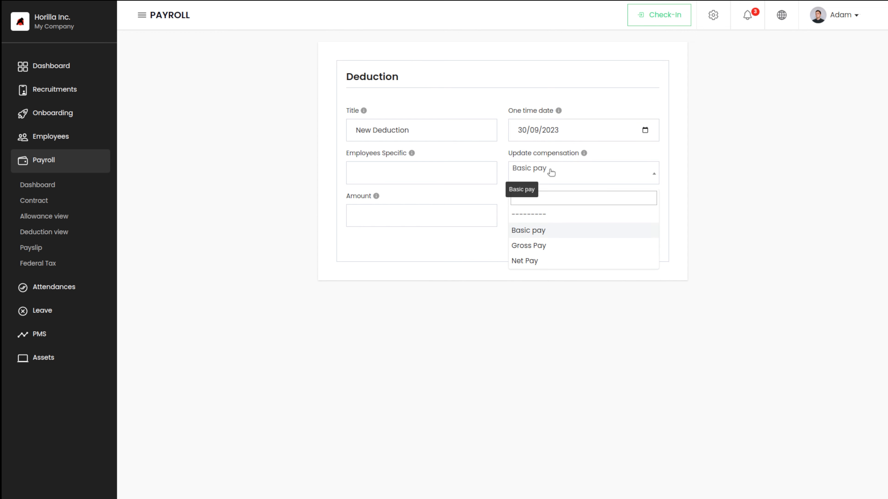
left_click(545, 212)
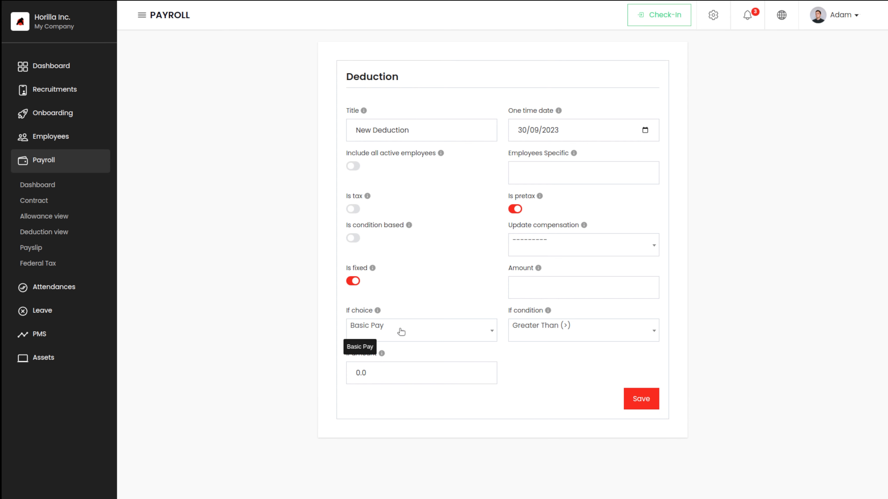
Check the pay heads offered for the if choice and set the deduction's fixed amount to 5000.
left_click(416, 324)
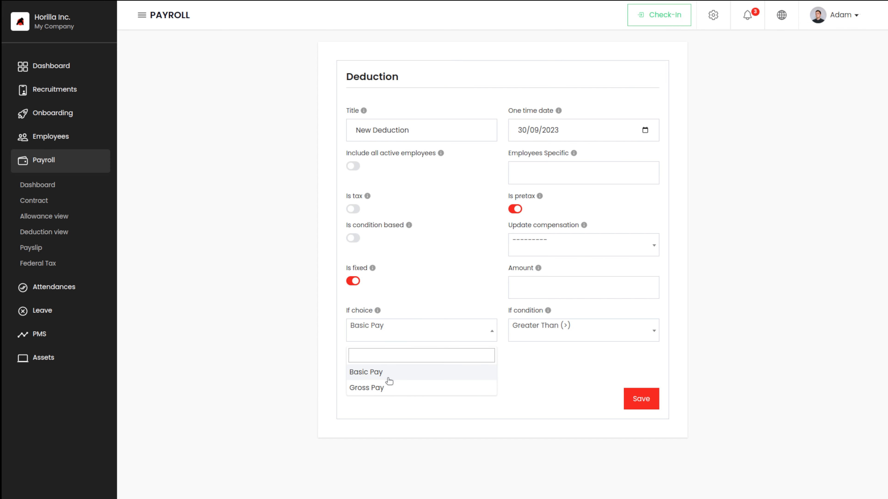
left_click(399, 414)
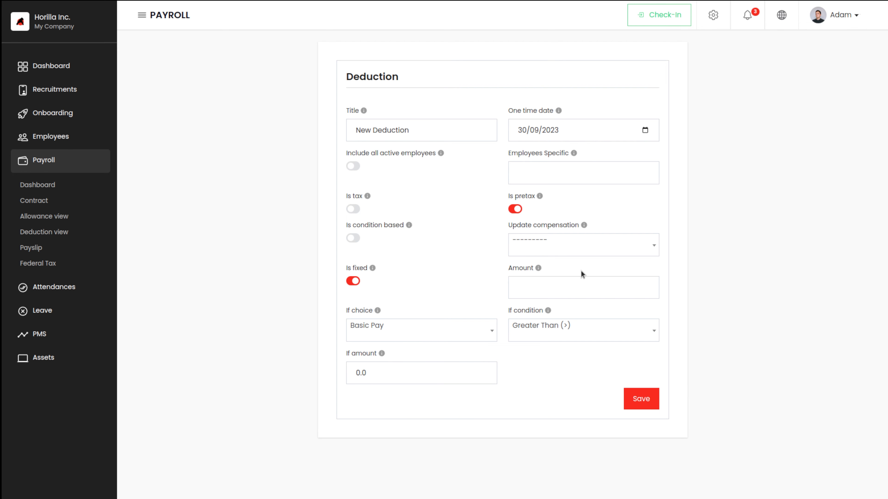
left_click(538, 289)
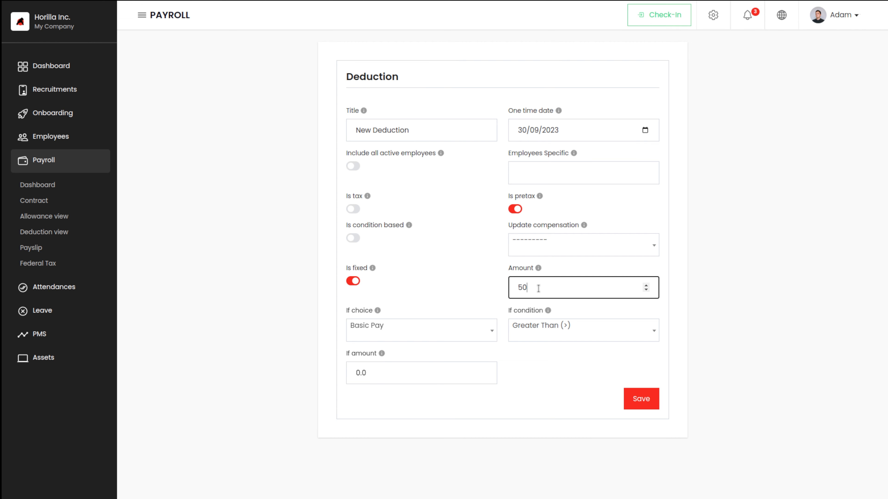
mouse_move(538, 270)
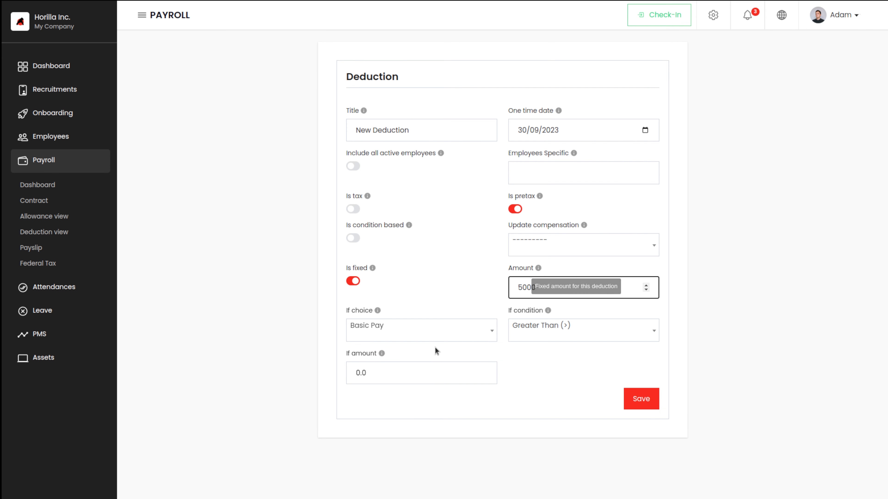
Set the deduction's if amount to 3000, keeping Basic Pay with the Greater Than (>) condition.
mouse_move(377, 311)
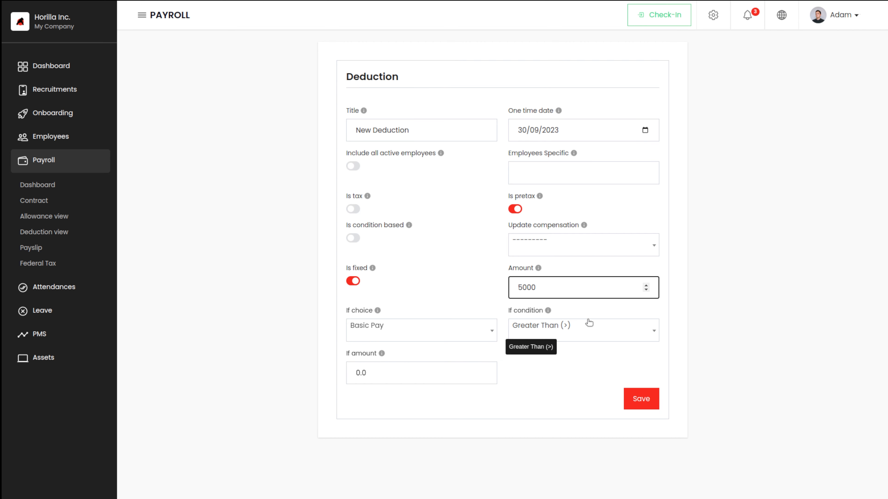
left_click(586, 329)
left_click(587, 329)
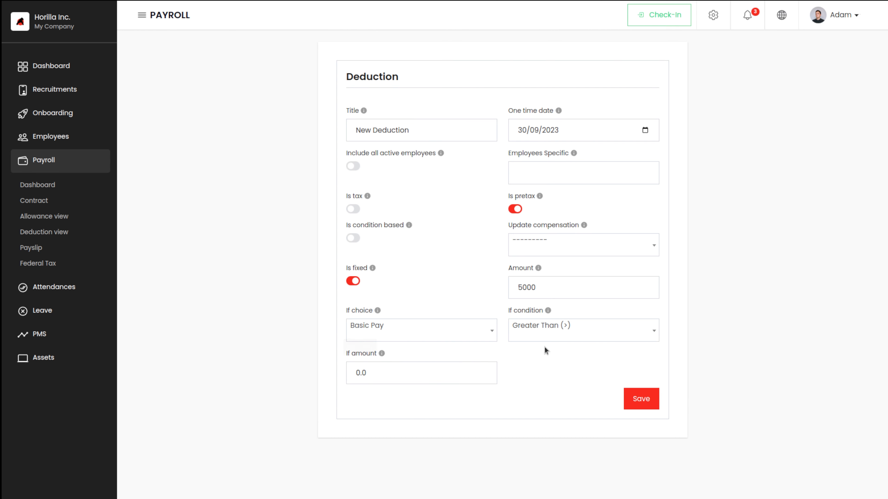
left_click(411, 379)
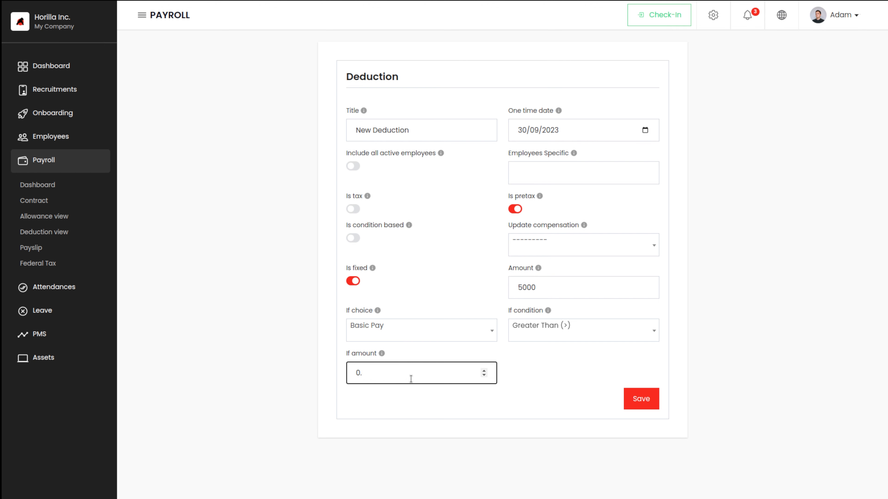
type("500")
type("3000")
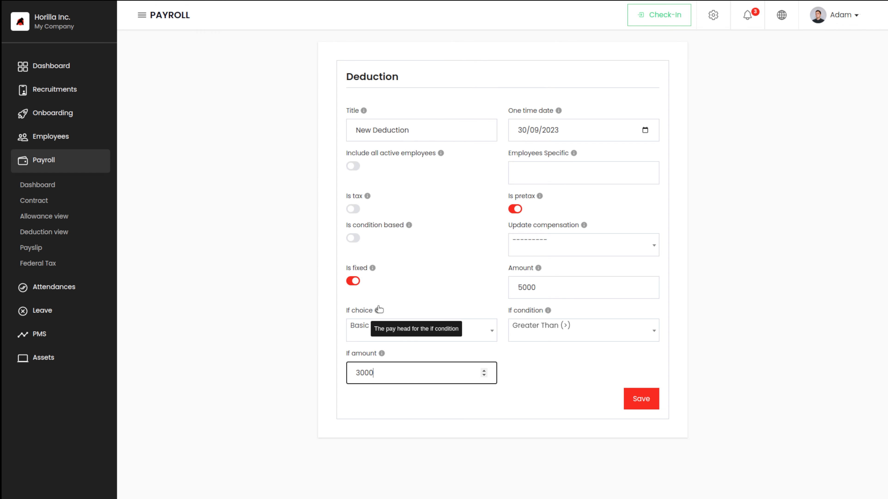
Briefly show the condition based fields, switch that option back off and save the updated deduction.
mouse_move(584, 225)
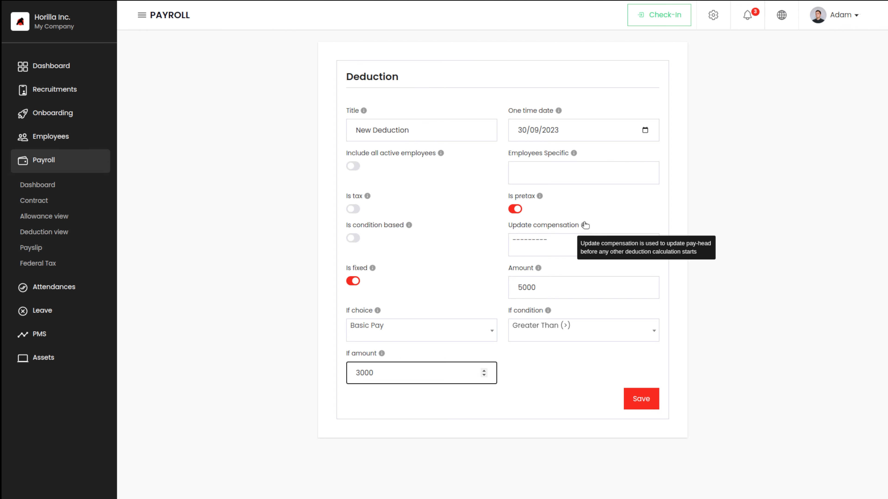
left_click(452, 215)
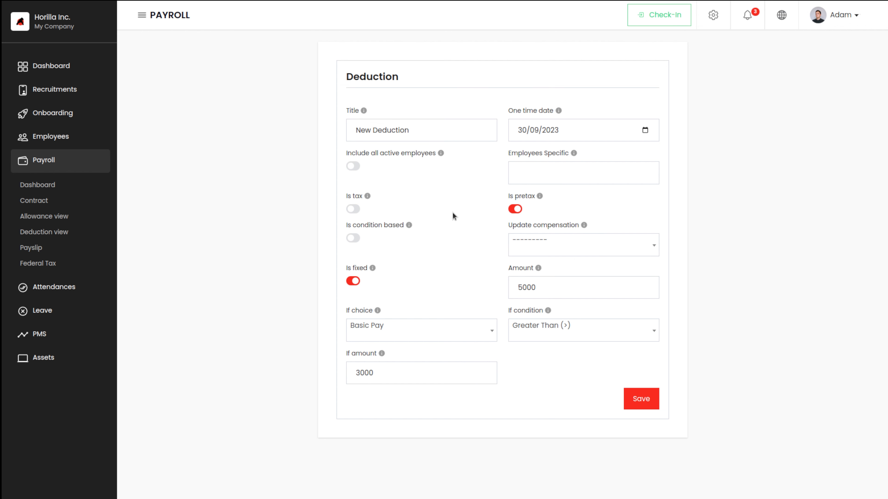
left_click(354, 238)
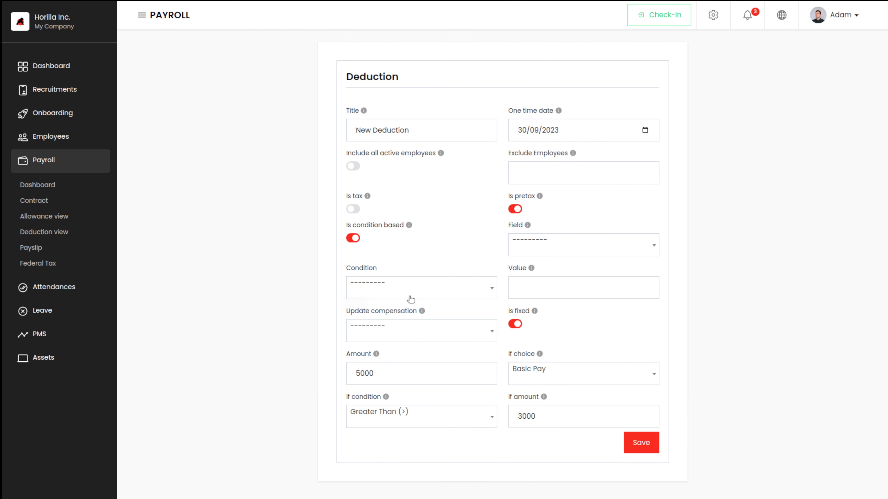
left_click(357, 238)
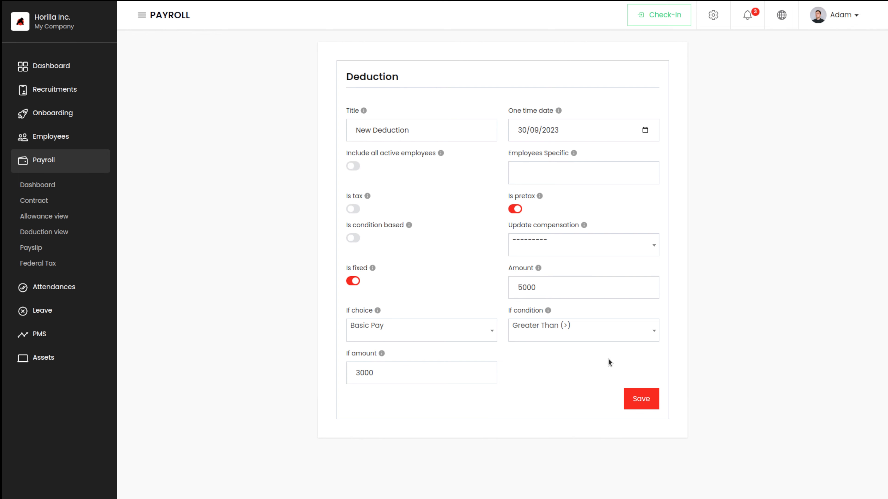
left_click(653, 398)
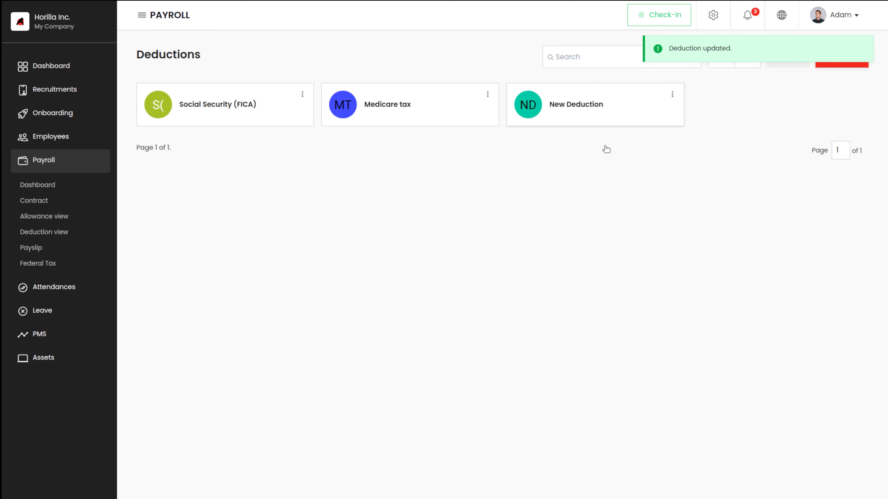
Go to the payslips and review the details and status of the one covering Sept. 1 to Sept. 20, 2023.
left_click(31, 247)
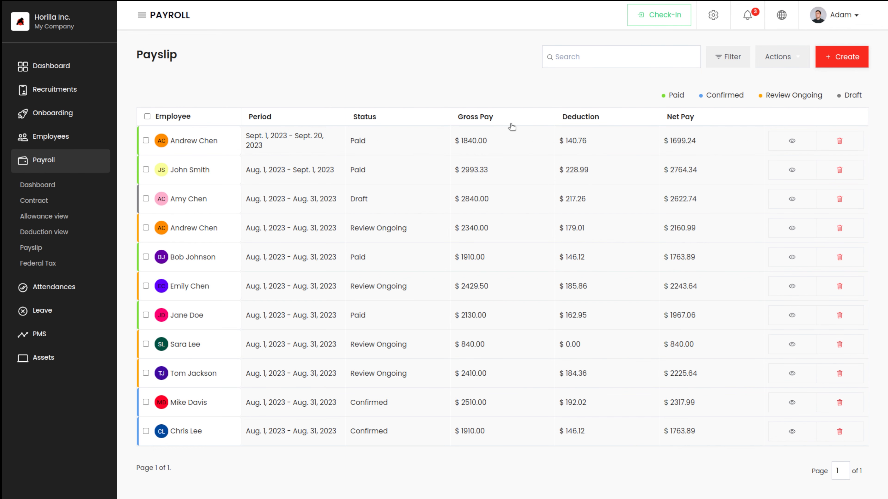
left_click(790, 146)
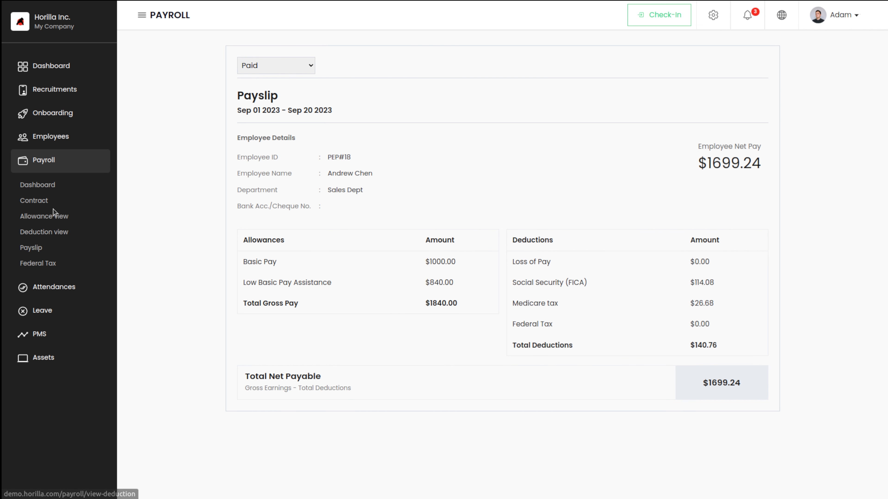
left_click(280, 64)
left_click(310, 66)
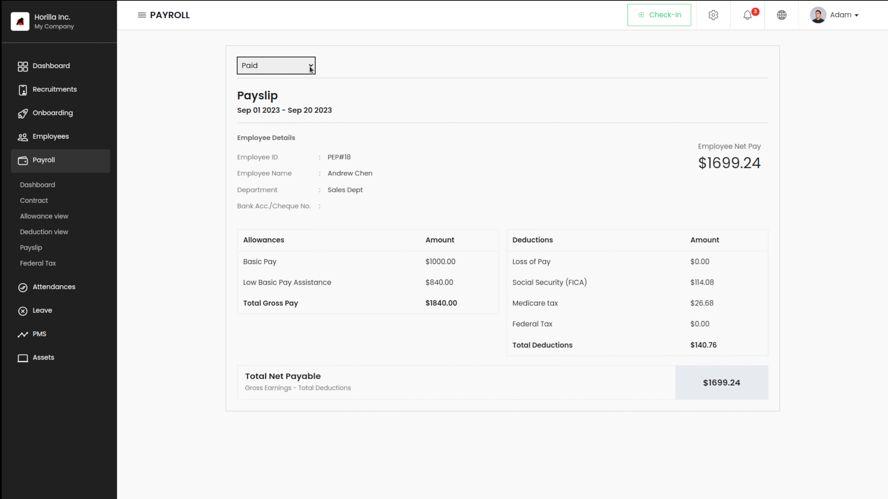
Start a new payslip for the employee whose latest one covers Sept. 1 to Sept. 20, 2023, and set its start date to 21/09/2023.
left_click(30, 248)
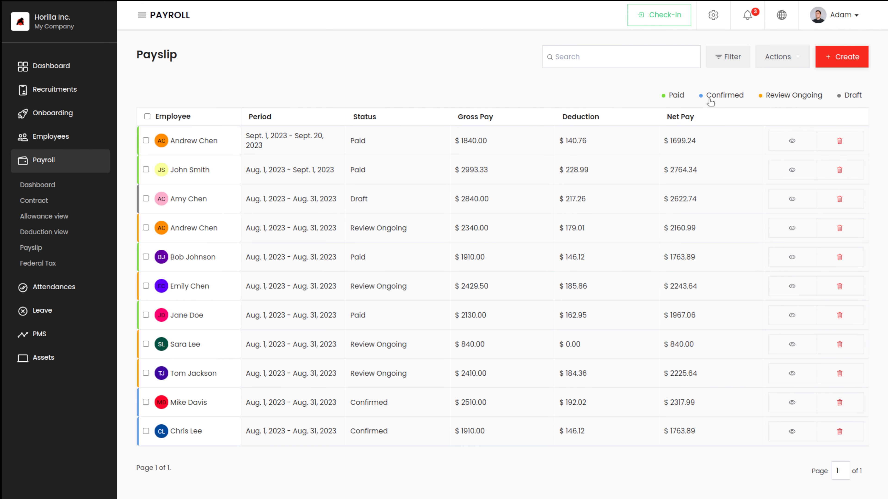
left_click(841, 62)
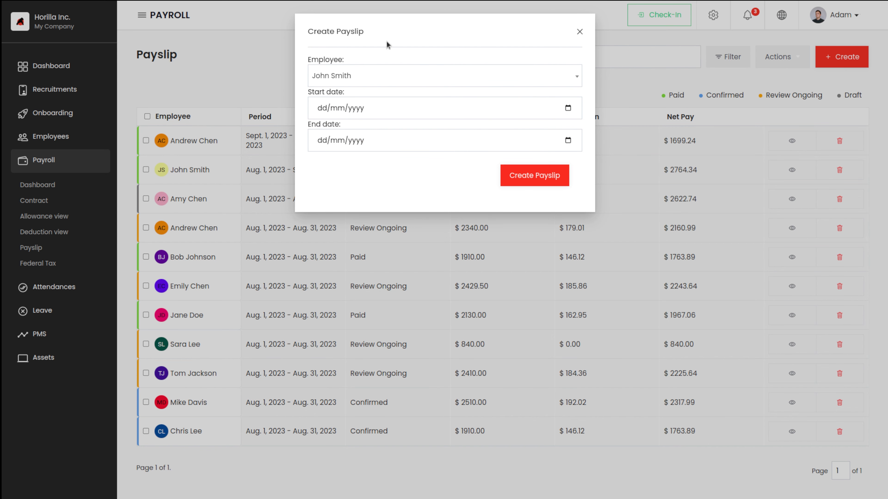
left_click(374, 75)
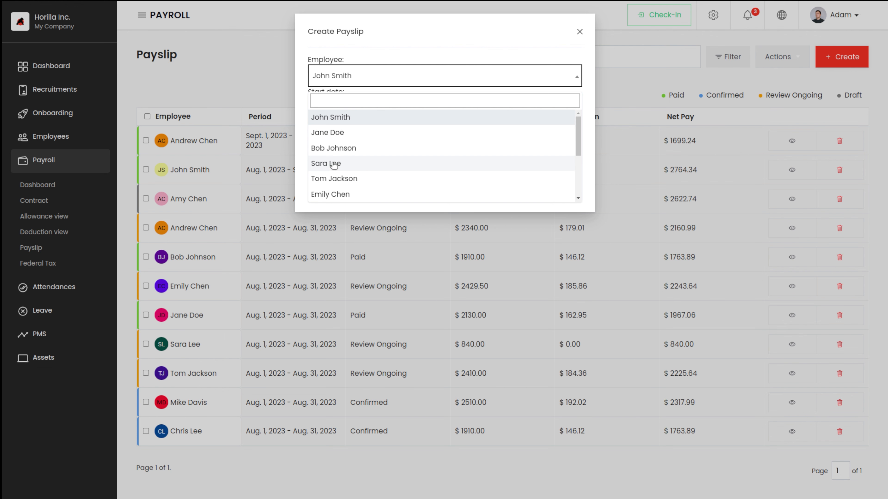
scroll(335, 192, "down", 3)
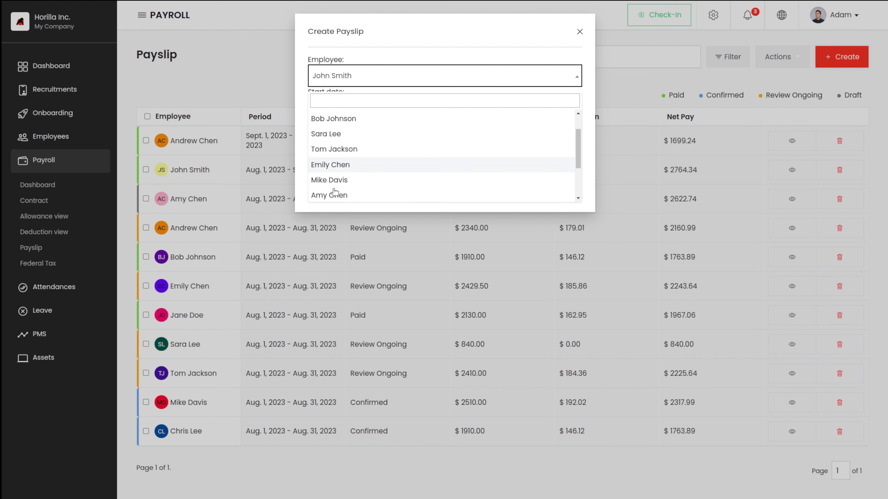
left_click(353, 148)
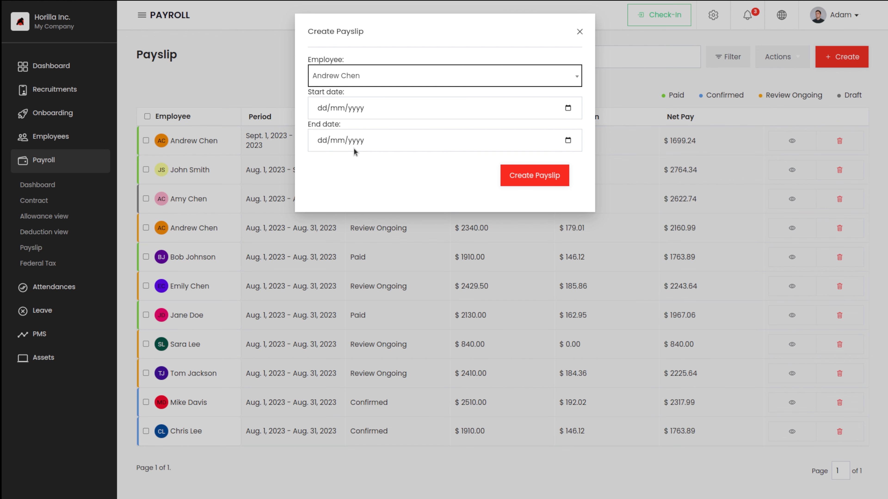
left_click(354, 110)
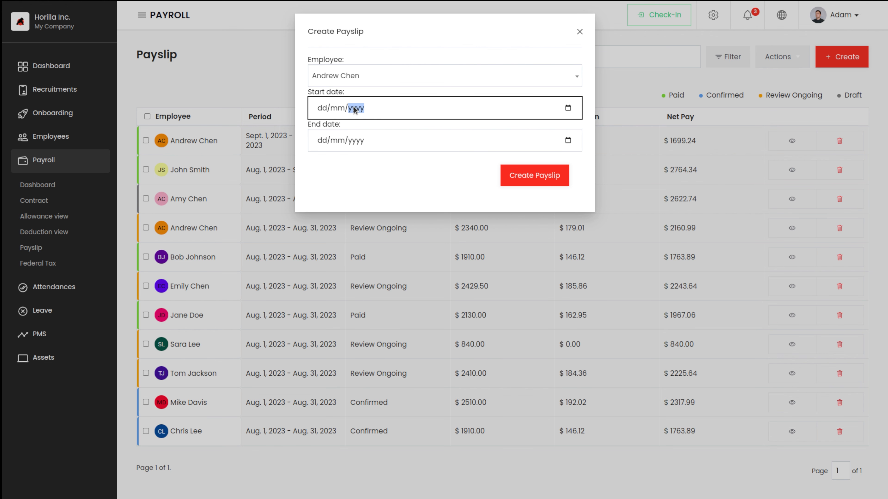
left_click(567, 107)
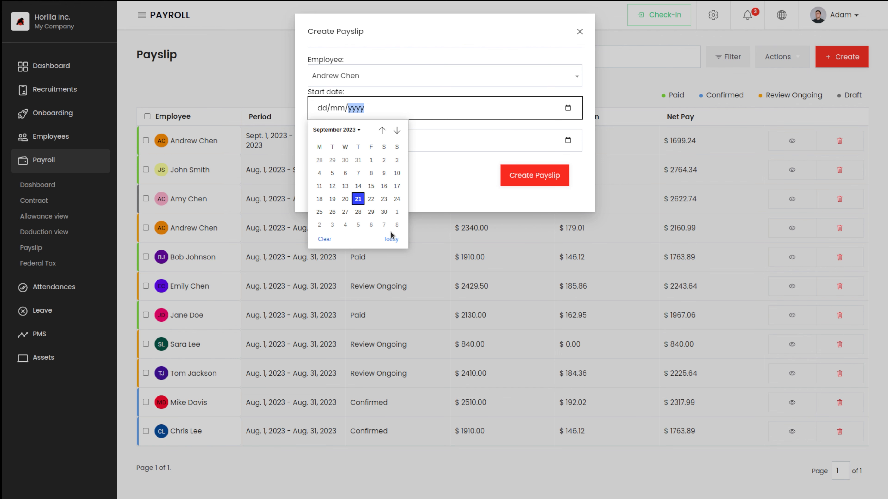
left_click(391, 239)
Set the payslip's end date to 31/10/2023 and try to create the payslip.
left_click(567, 140)
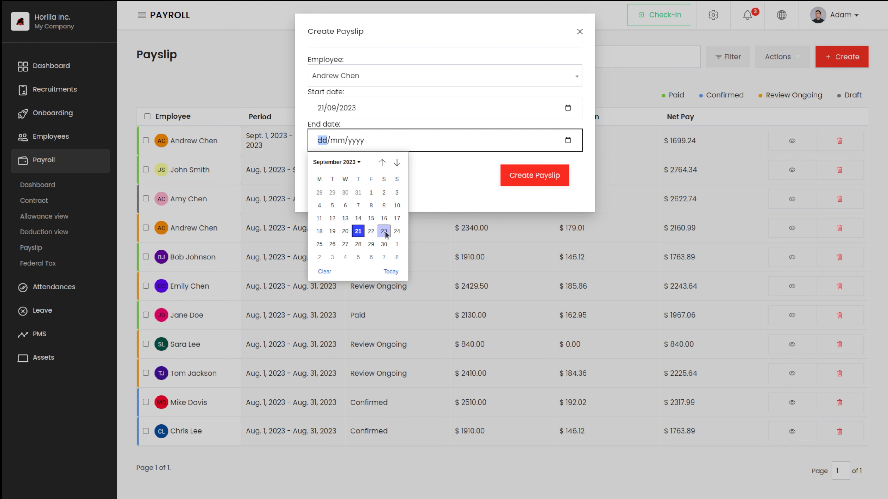
left_click(391, 271)
left_click(396, 163)
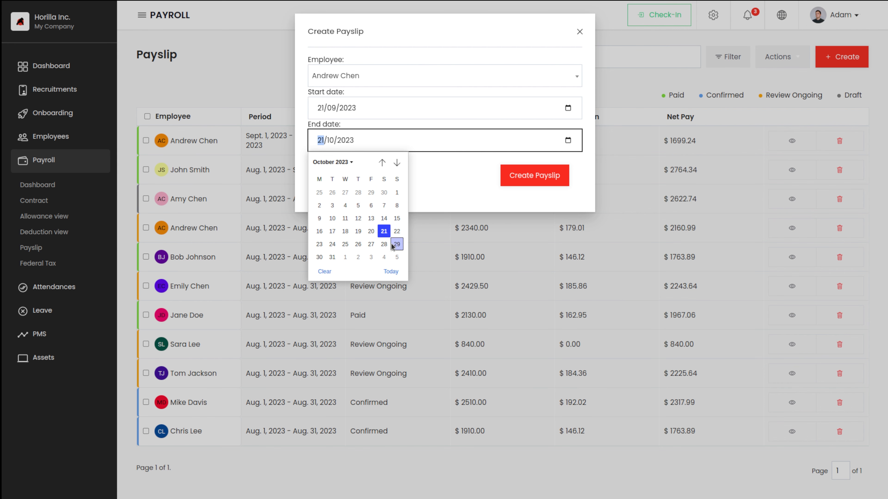
left_click(332, 256)
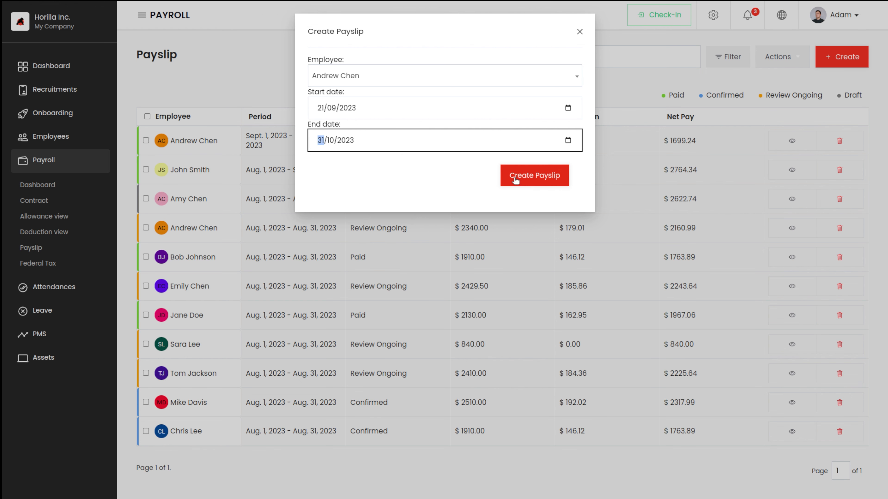
left_click(526, 176)
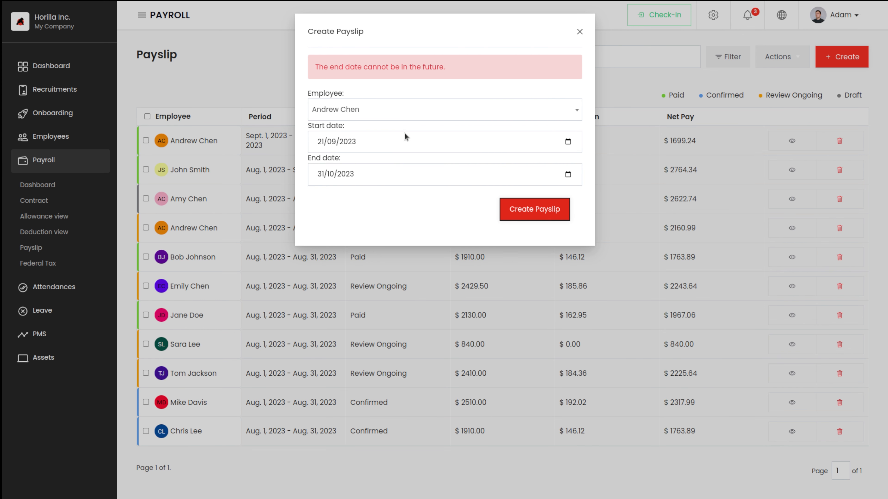
Change the payslip's end date to 30/09/2023 and try to create the payslip again.
left_click(568, 173)
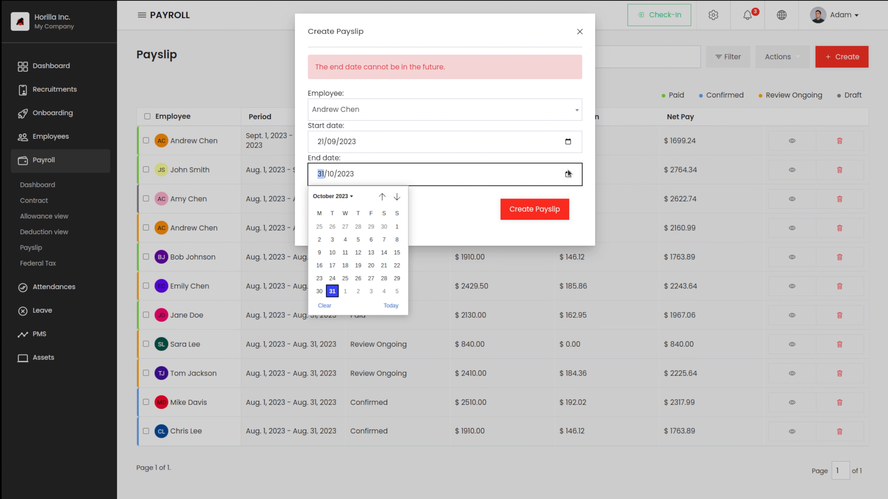
left_click(382, 196)
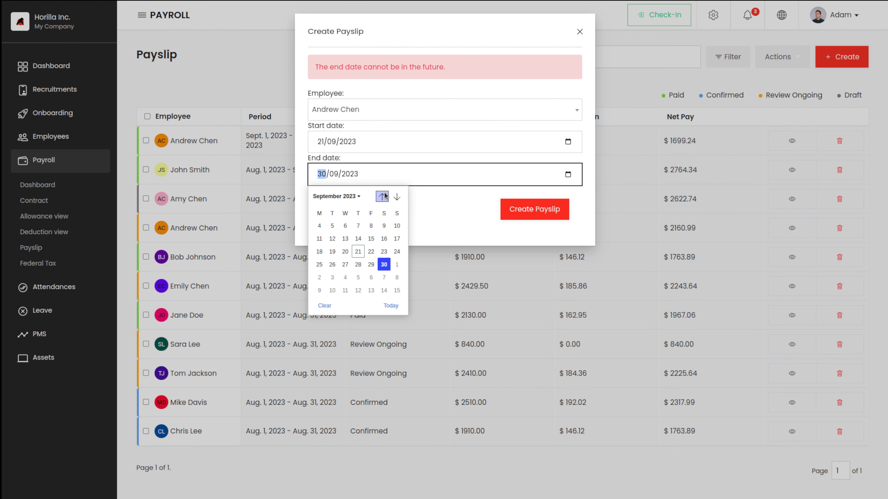
left_click(383, 279)
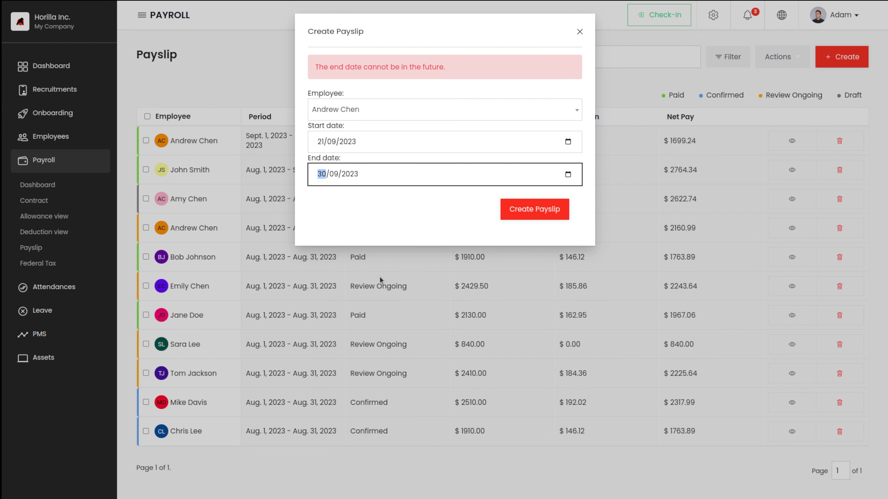
left_click(534, 209)
Set the payslip's end date to 21/09/2023 and create the payslip.
left_click(567, 175)
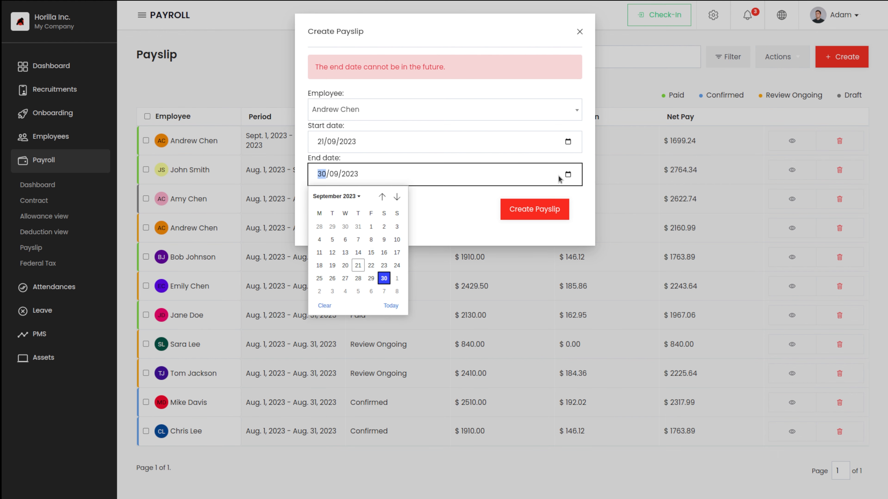
left_click(357, 265)
left_click(529, 214)
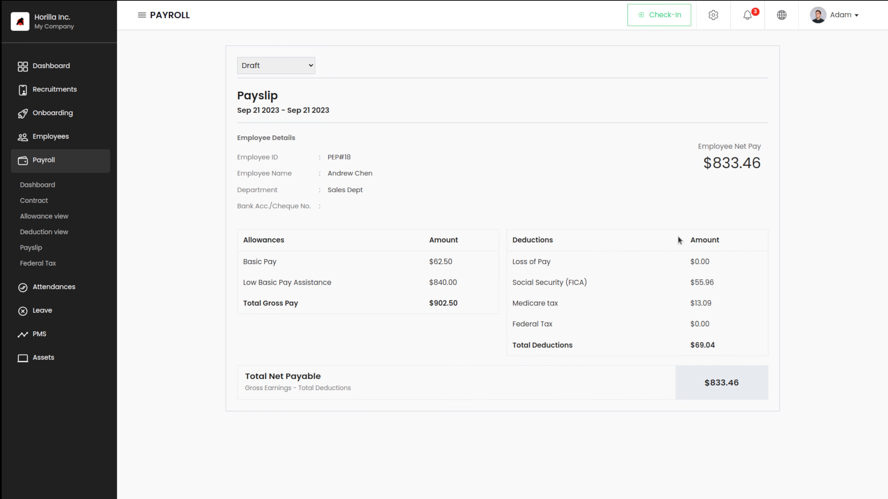
Go to the federal tax filing statuses, start a new one and check the pay types it can be based on.
mouse_move(262, 269)
left_click(42, 263)
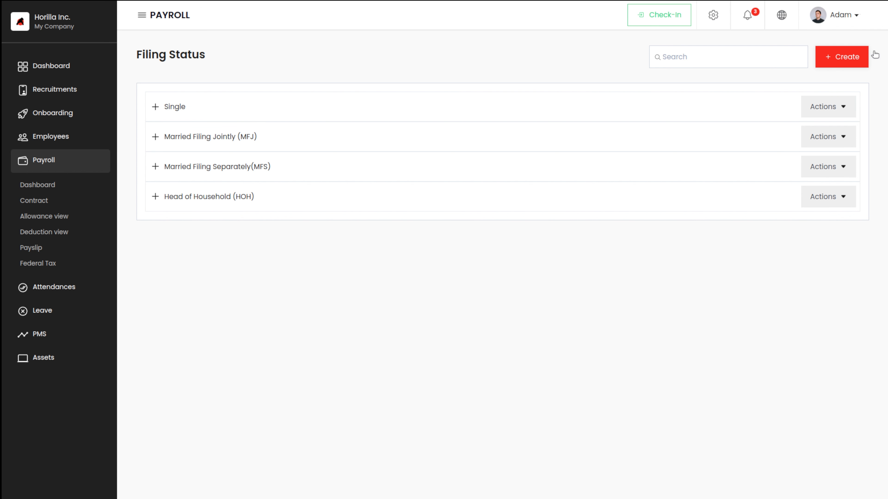
left_click(845, 59)
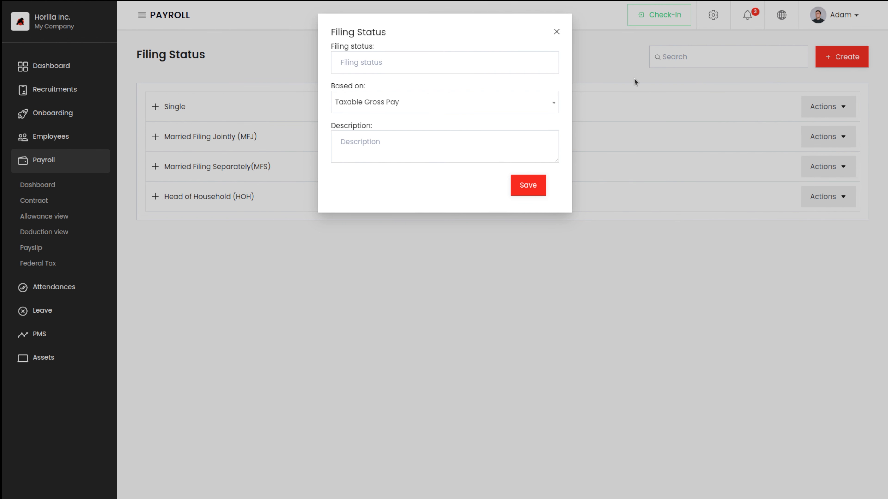
left_click(467, 63)
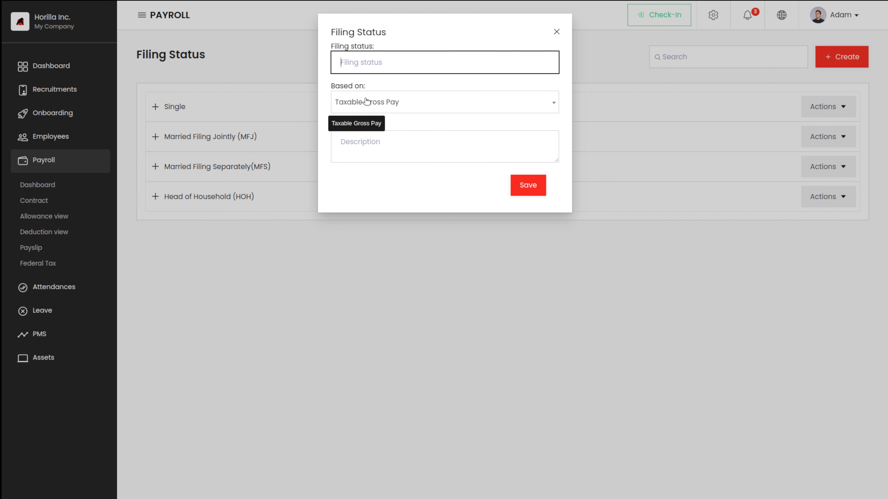
left_click(530, 106)
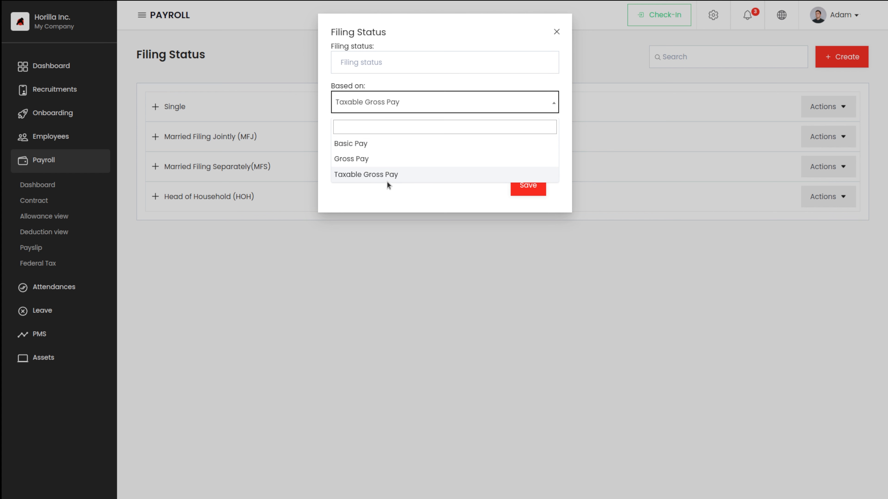
left_click(356, 244)
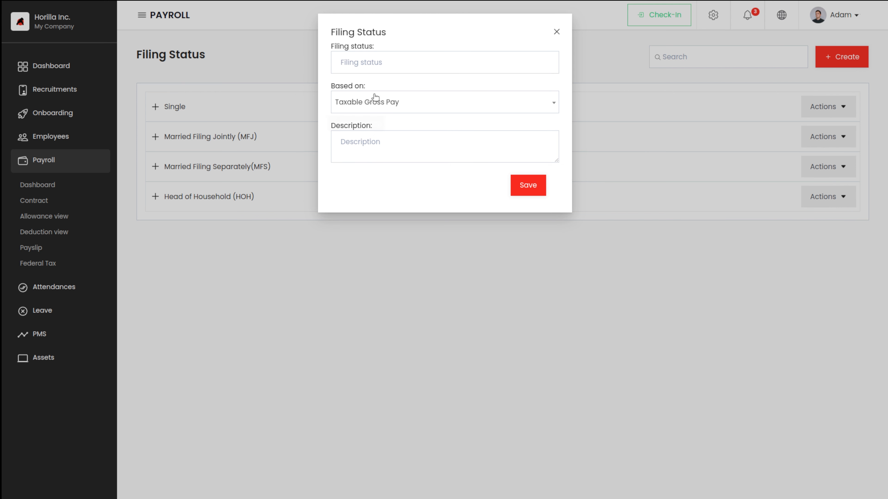
Name the filing status "new", base it on Basic Pay and save it without a description.
left_click(384, 67)
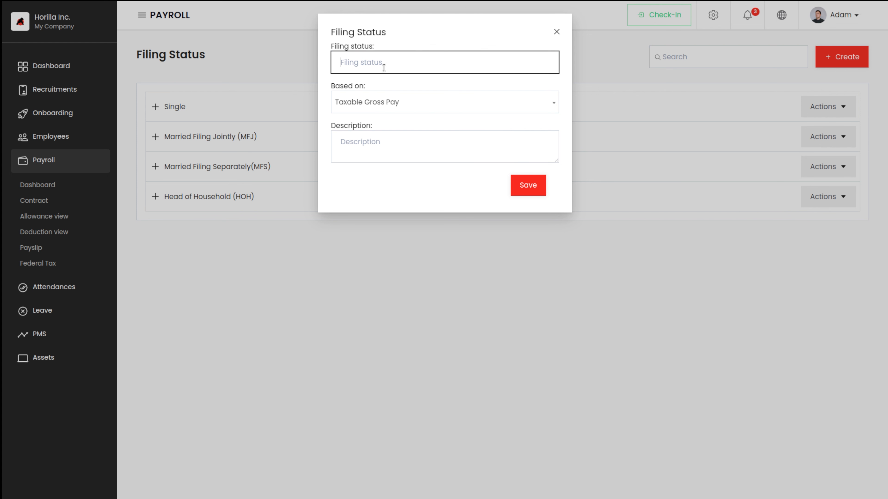
type("new")
left_click(426, 103)
left_click(382, 143)
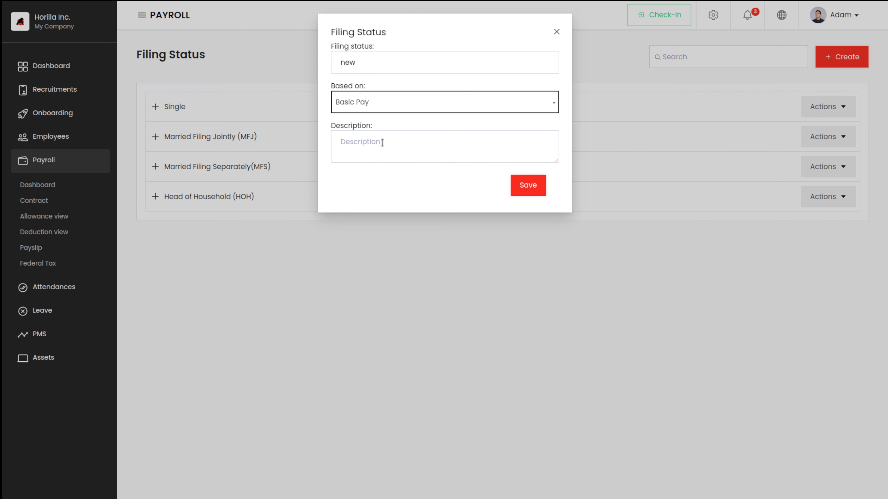
left_click(381, 144)
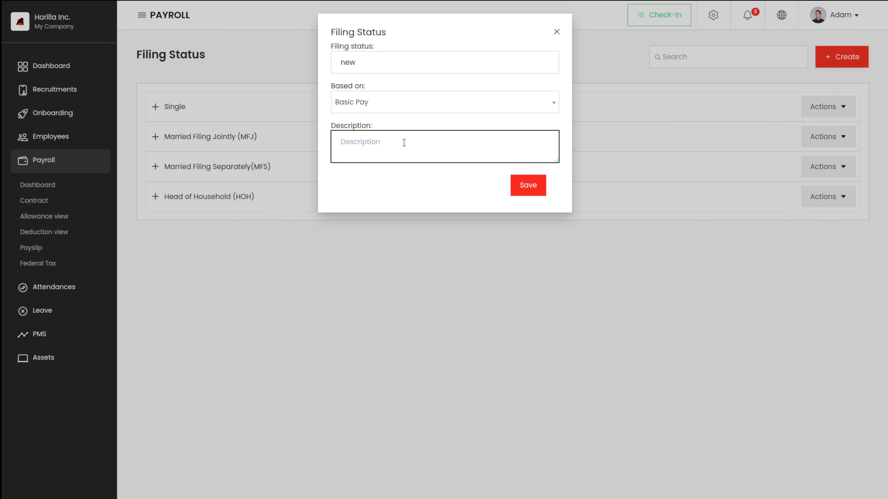
left_click(529, 193)
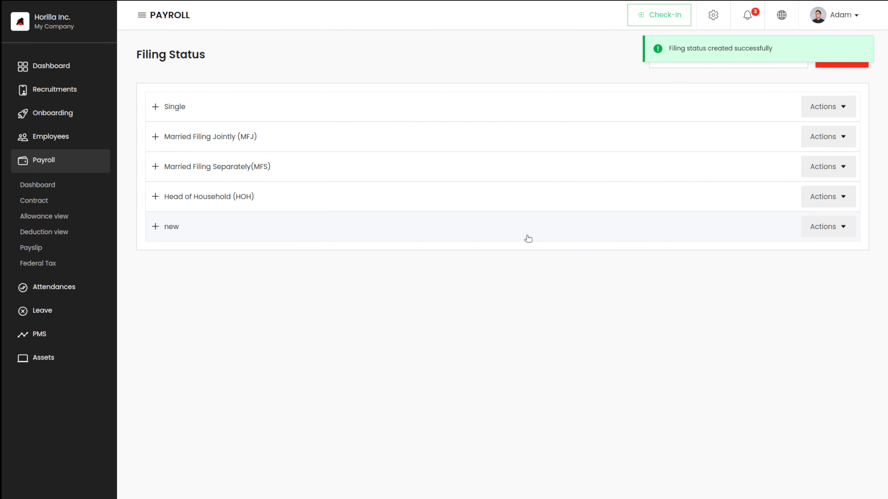
Check the actions offered for the "new" filing status and collapse the Payroll navigation section.
left_click(827, 229)
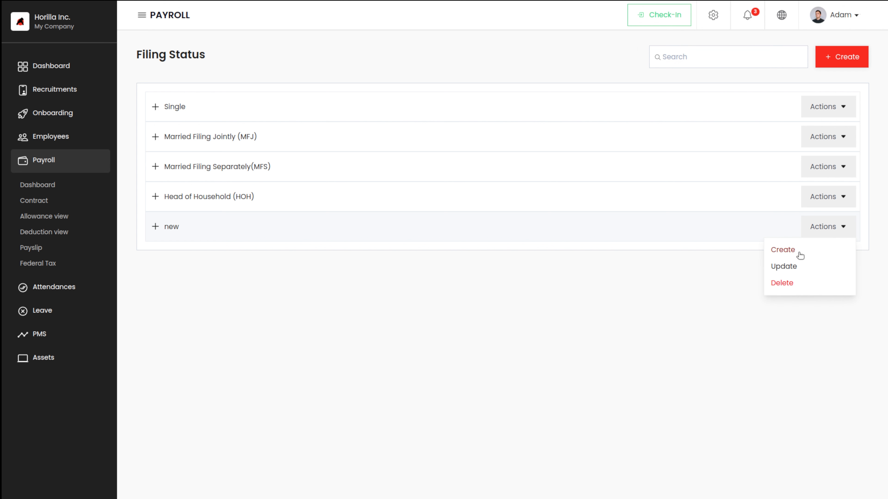
left_click(659, 367)
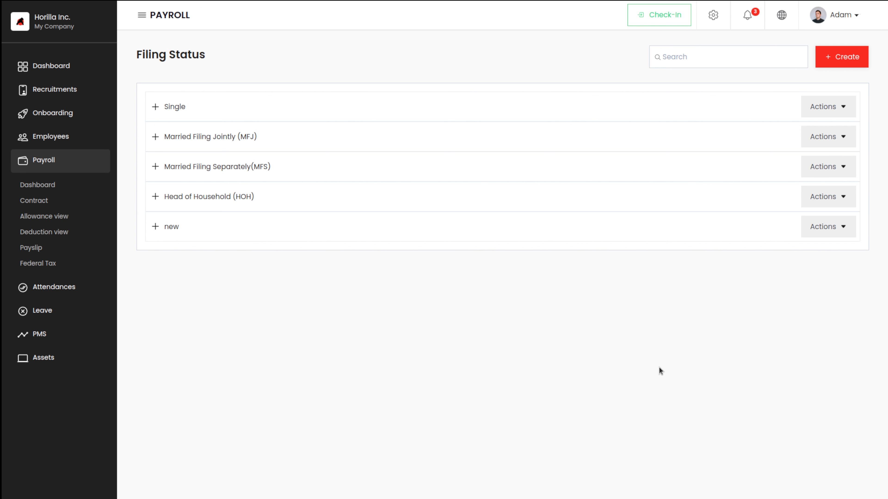
left_click(72, 164)
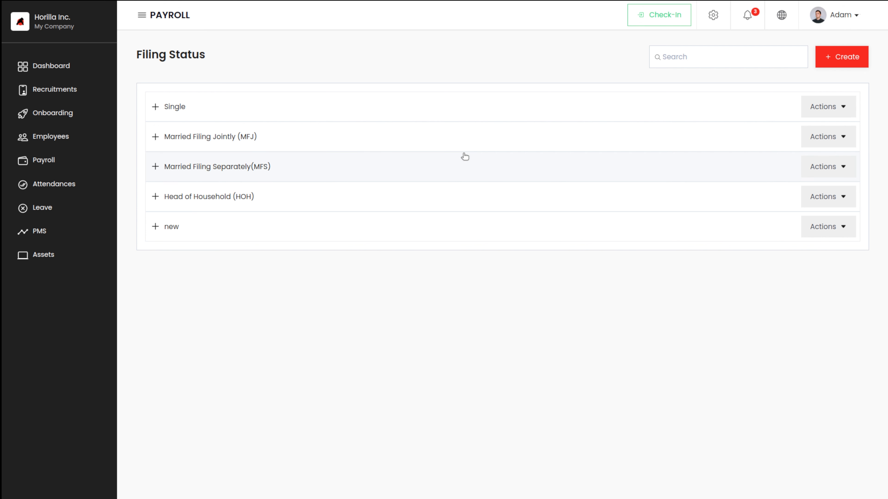